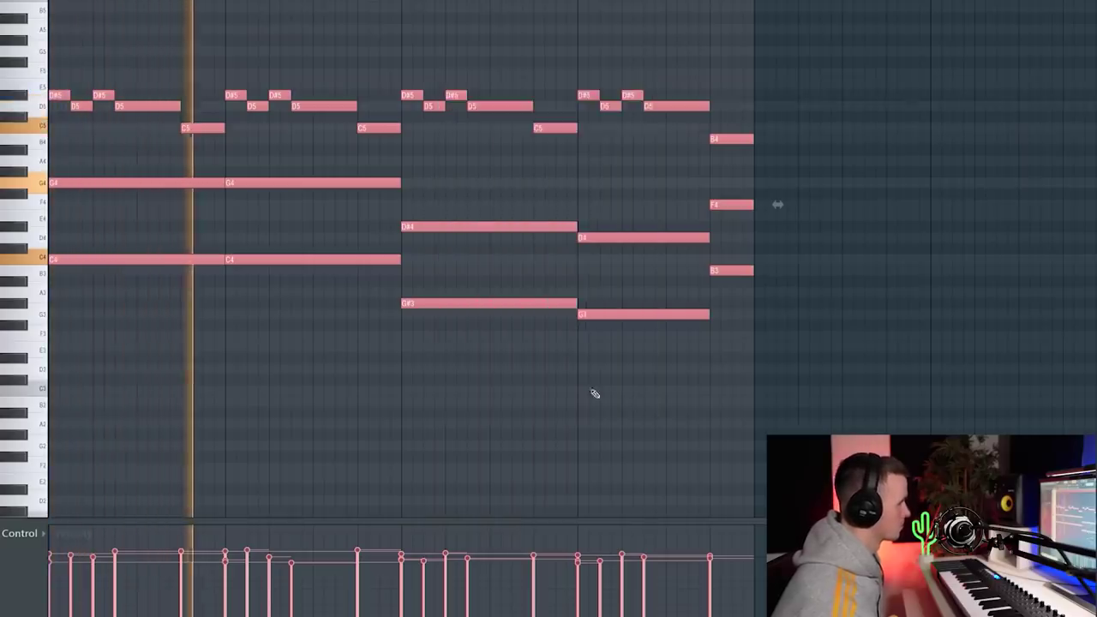
Deselect, then reselect, every note of the four-chord piano loop.
key("ctrl+d")
key("ctrl+a")
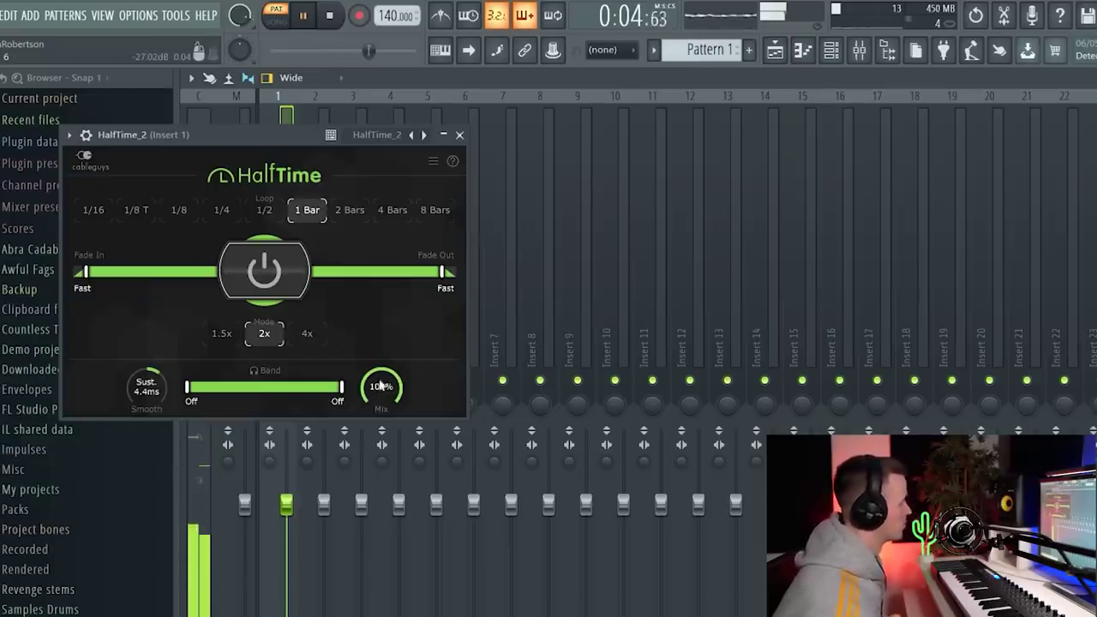
Close HalfTime, then lengthen the final D4–D5–G#5–D6 chord and move it earlier.
left_click(831, 50)
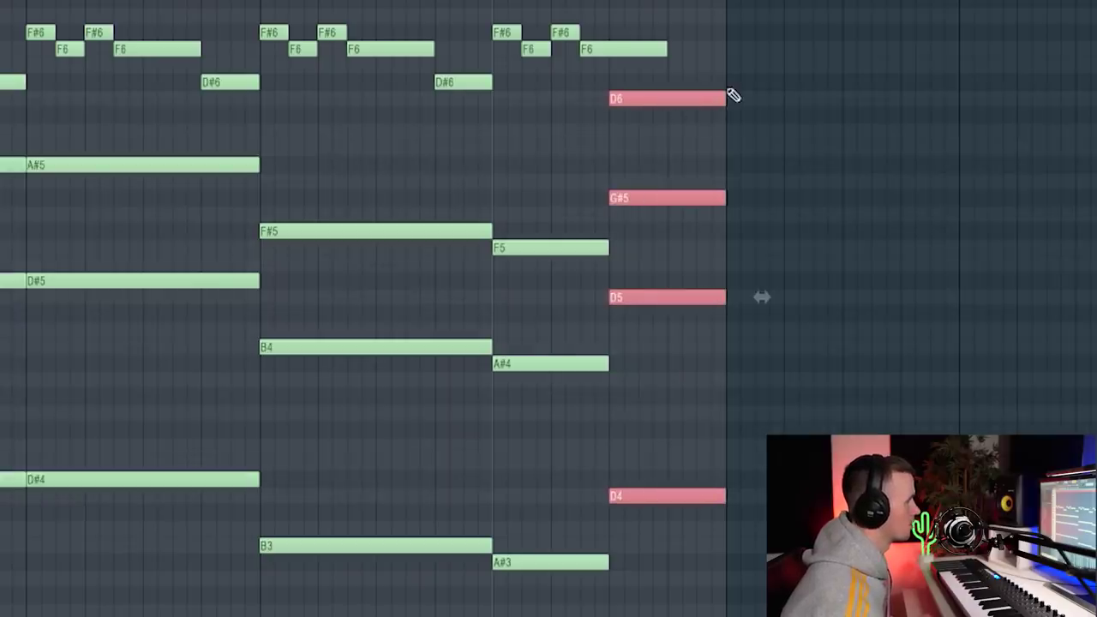
key("ctrl+a")
key("space")
key("space")
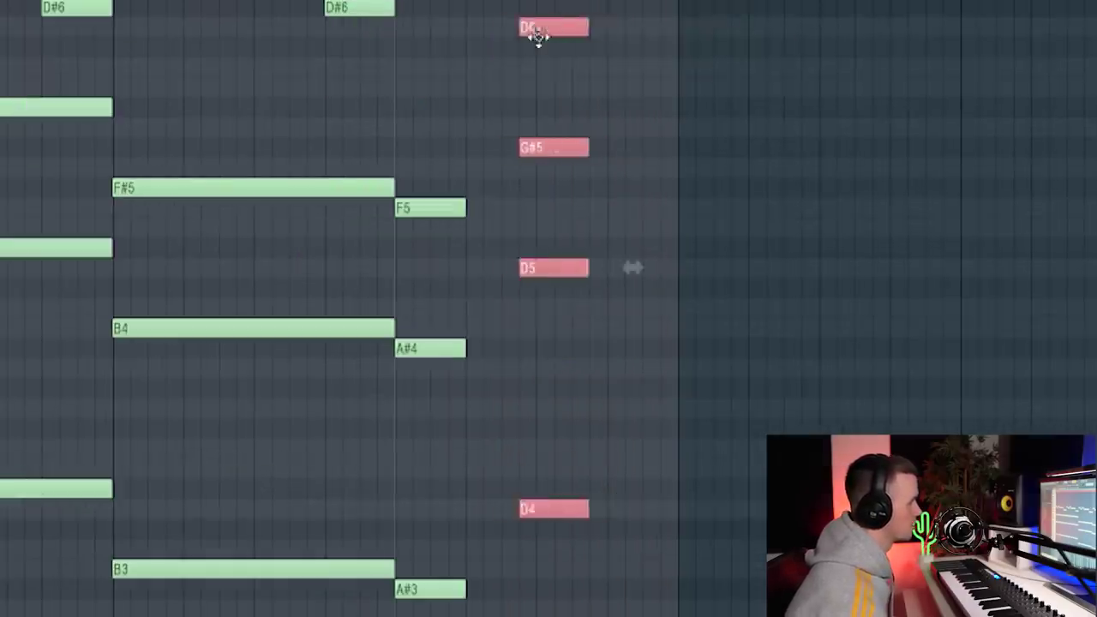
left_click_drag(534, 37, 678, 29)
key("ctrl+d")
key("space")
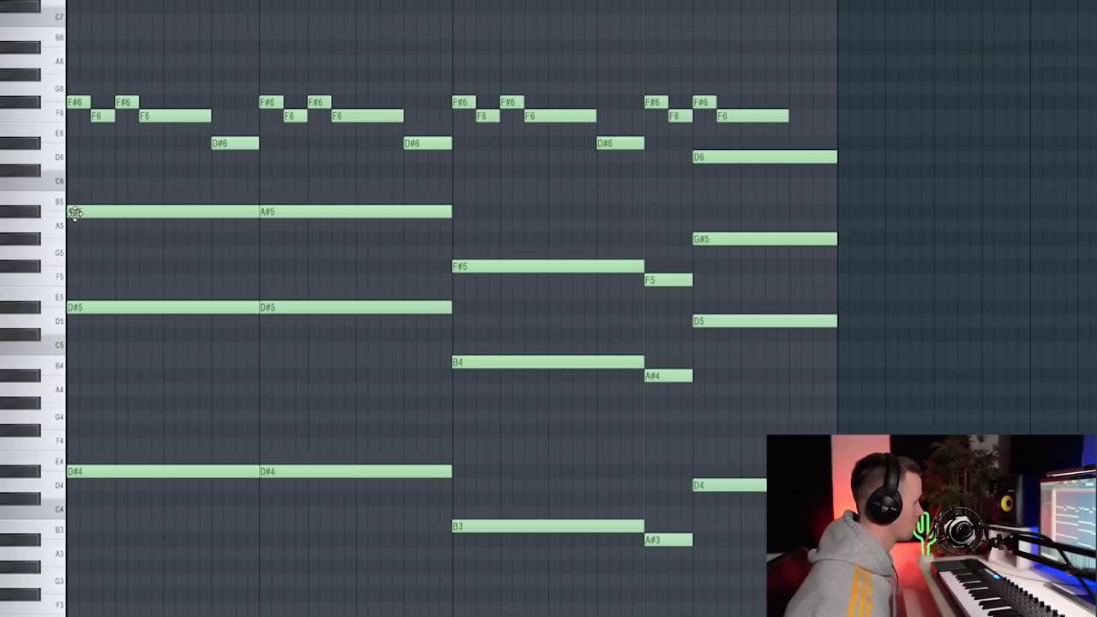
Add an F#5 note to the opening chord and delete the extra D5 note.
left_click_drag(75, 212, 53, 260)
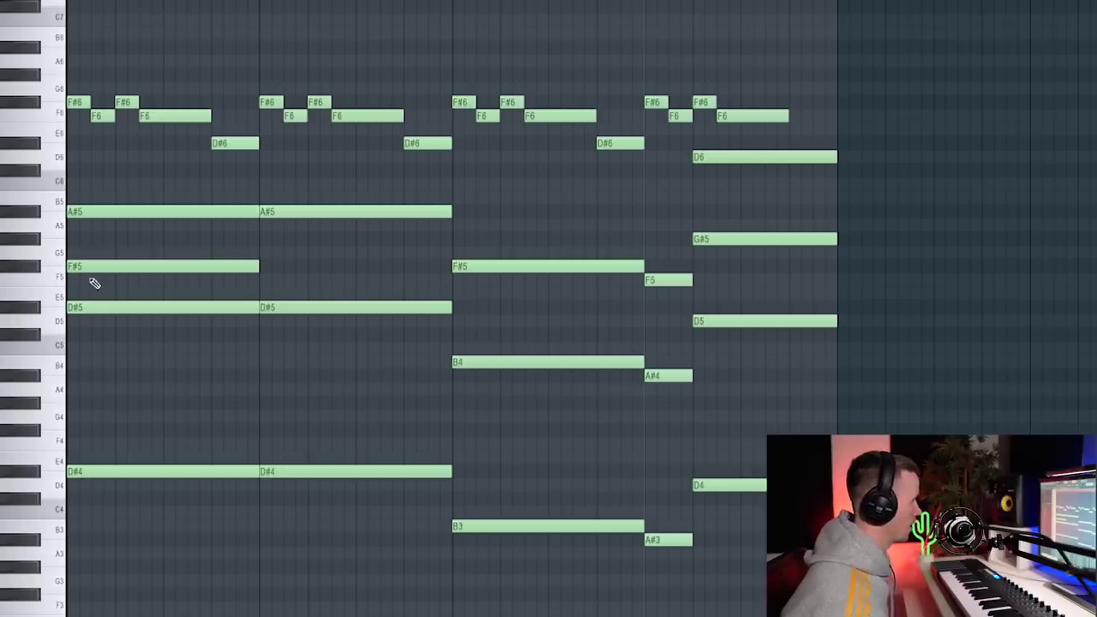
left_click_drag(101, 266, 60, 267)
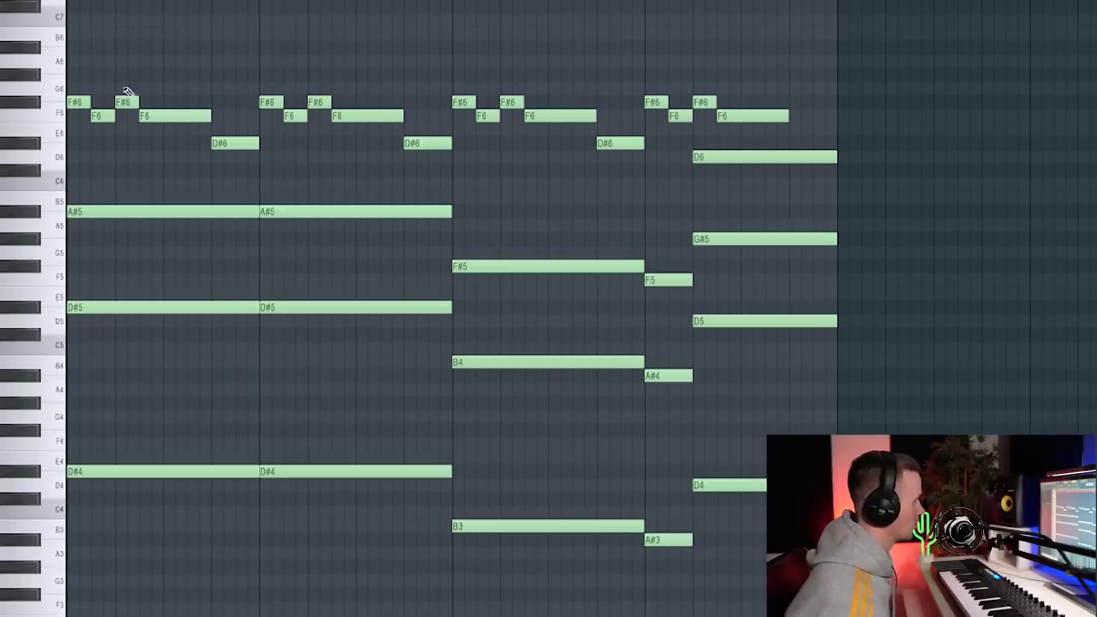
left_click(443, 321)
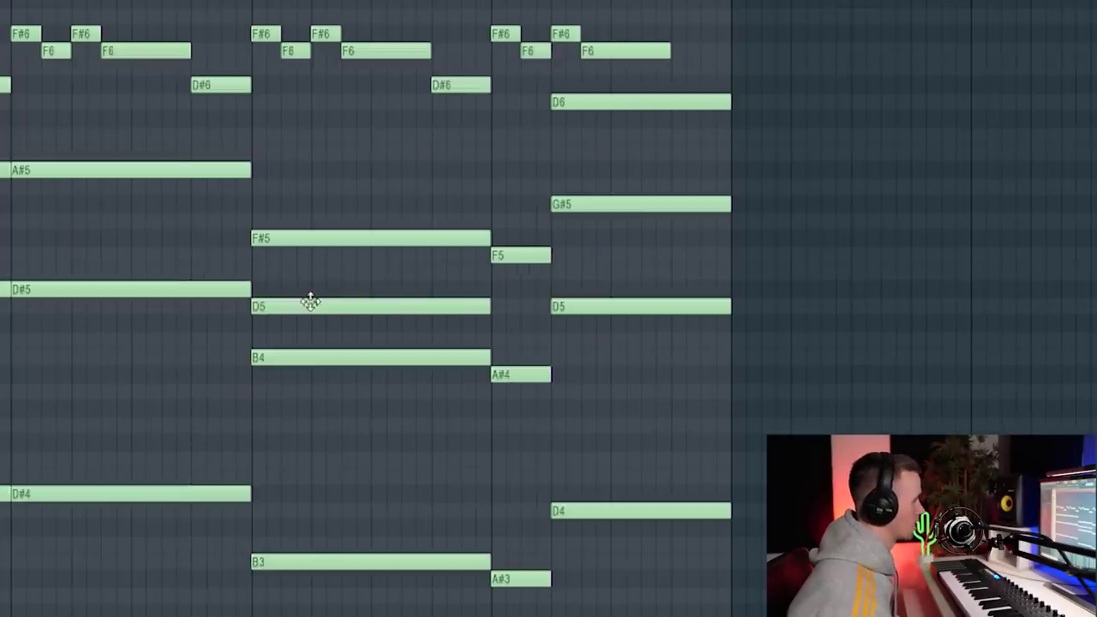
right_click(285, 306)
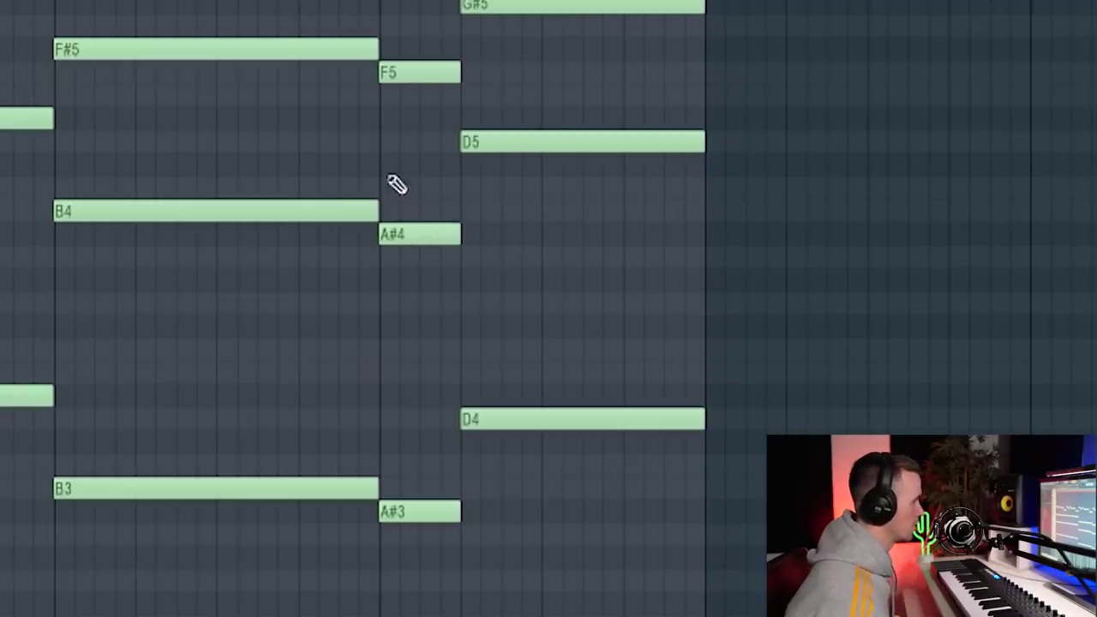
scroll(489, 364, "up", 2)
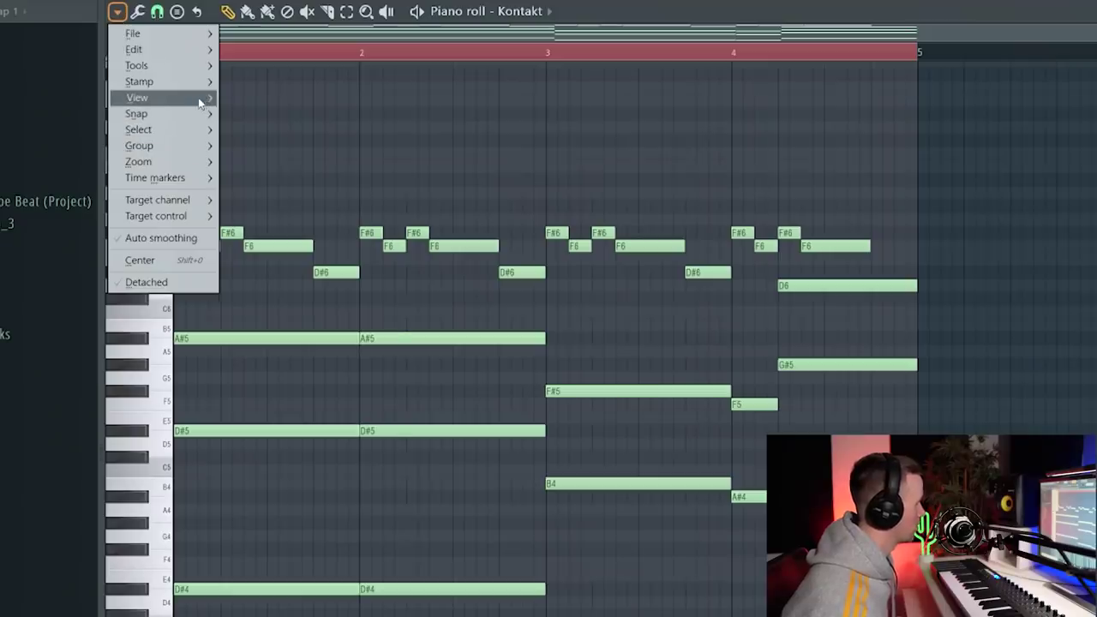
Duplicate the four-bar chord loop to span eight bars and play it back.
mouse_move(137, 96)
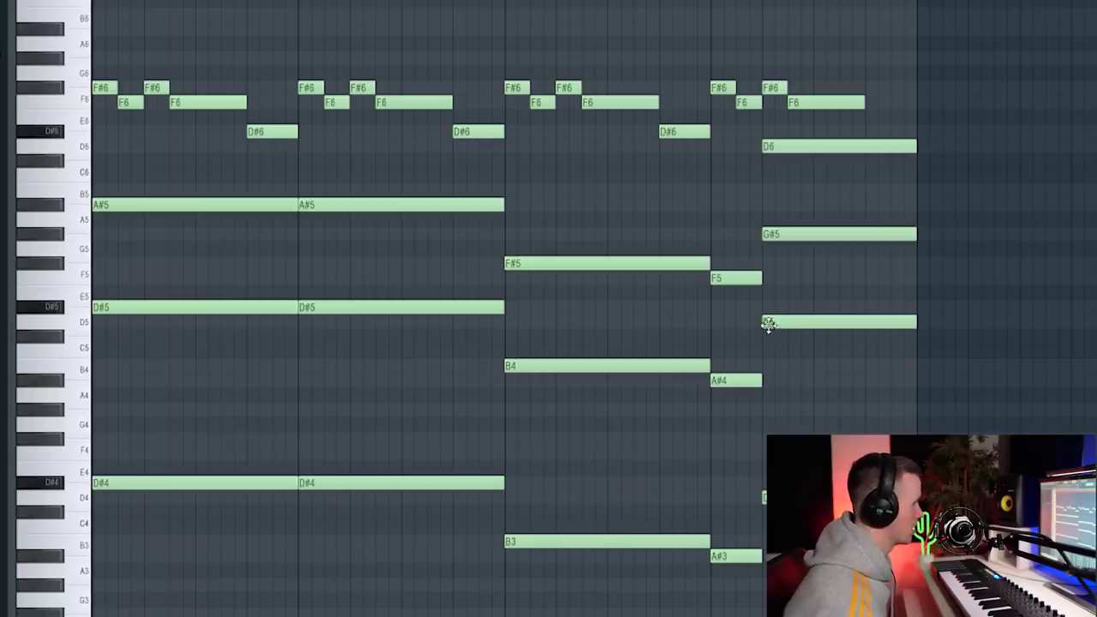
key("ctrl+b")
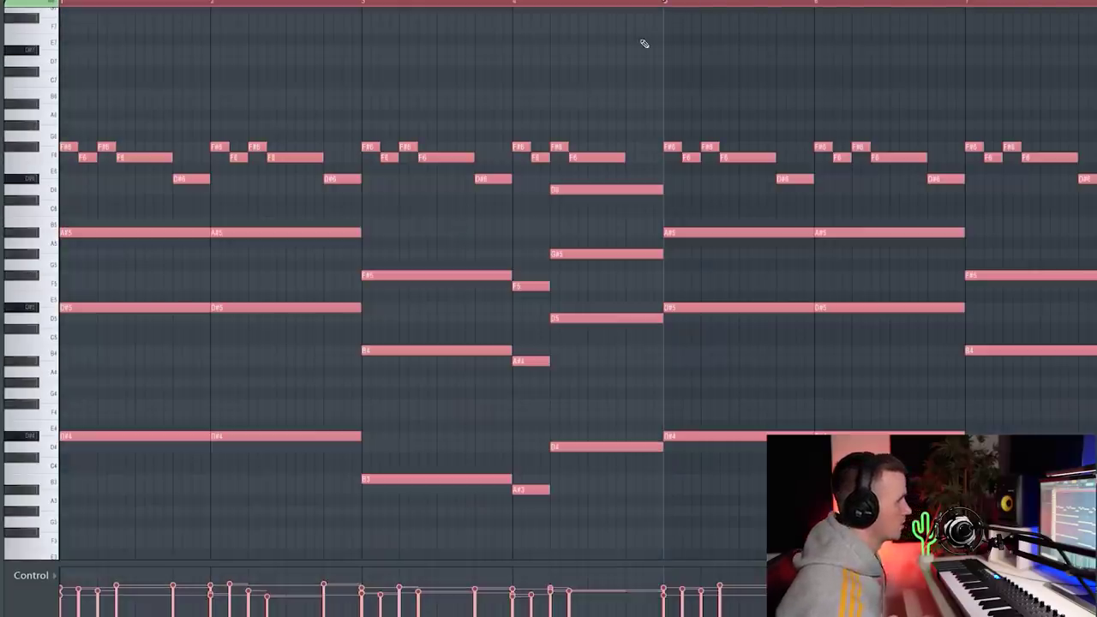
key("space")
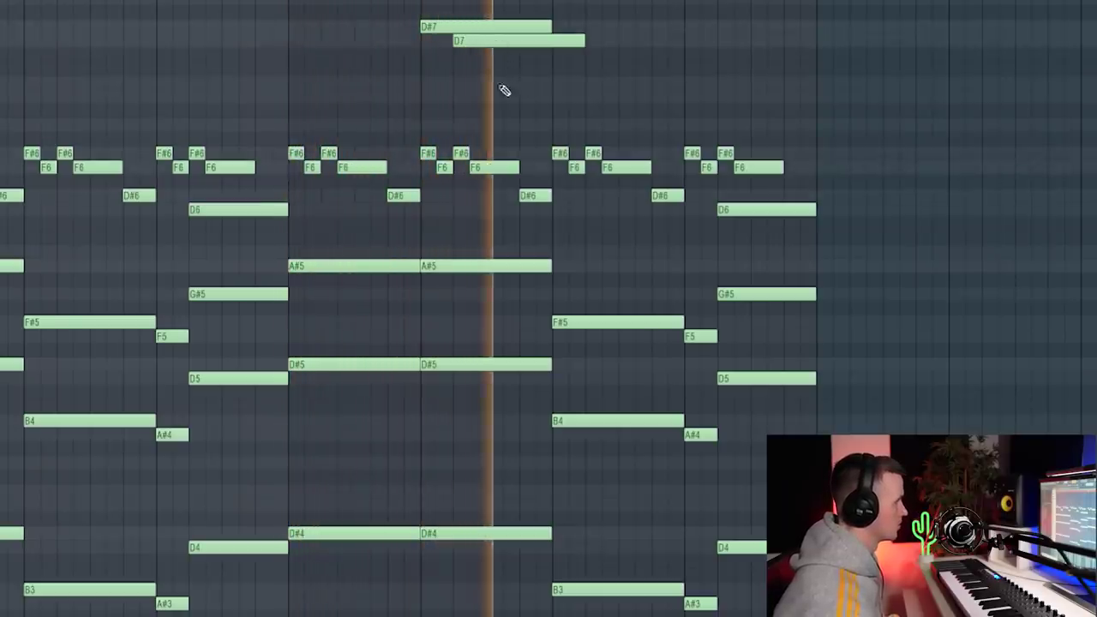
key("space")
key("space")
Add high lead notes C#7, B6 and F#7, trimming them to end at bar 9.
left_click_drag(477, 41, 480, 55)
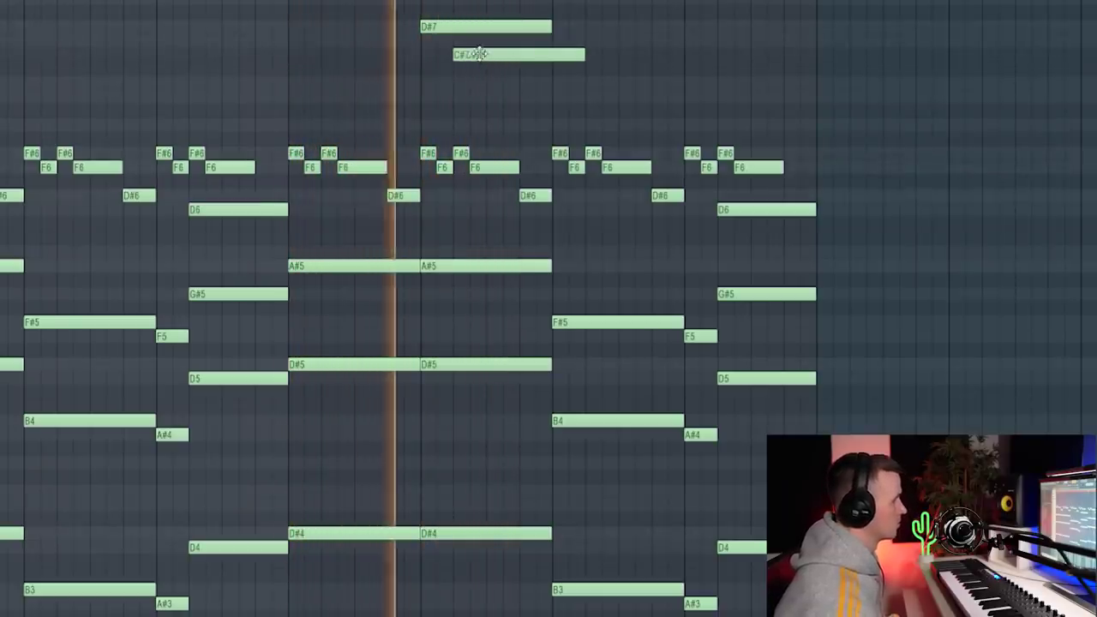
left_click(557, 82)
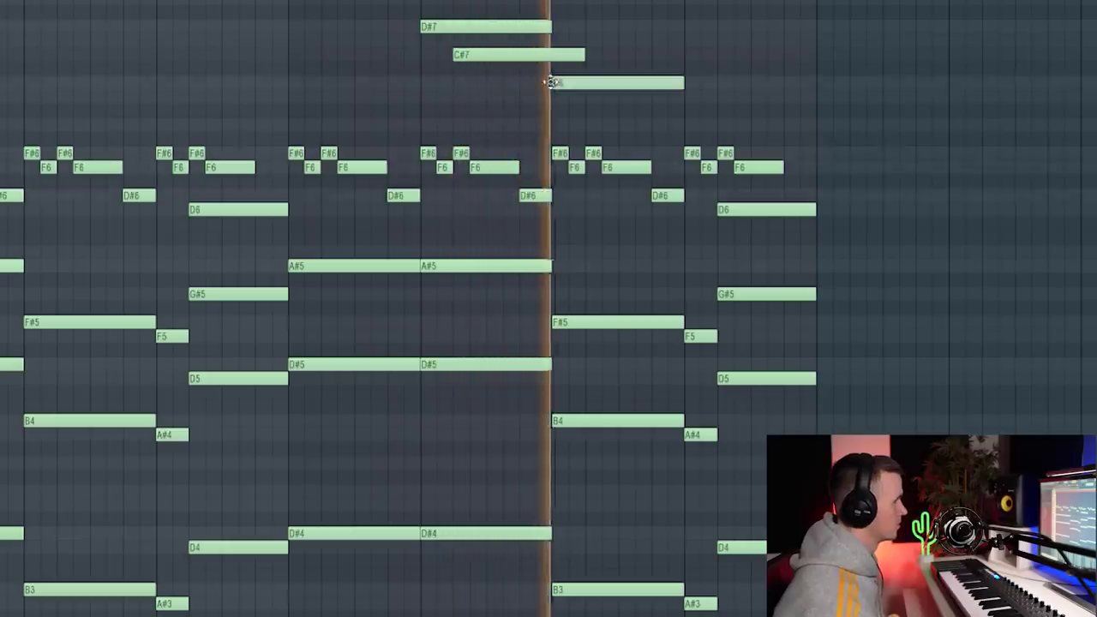
key("space")
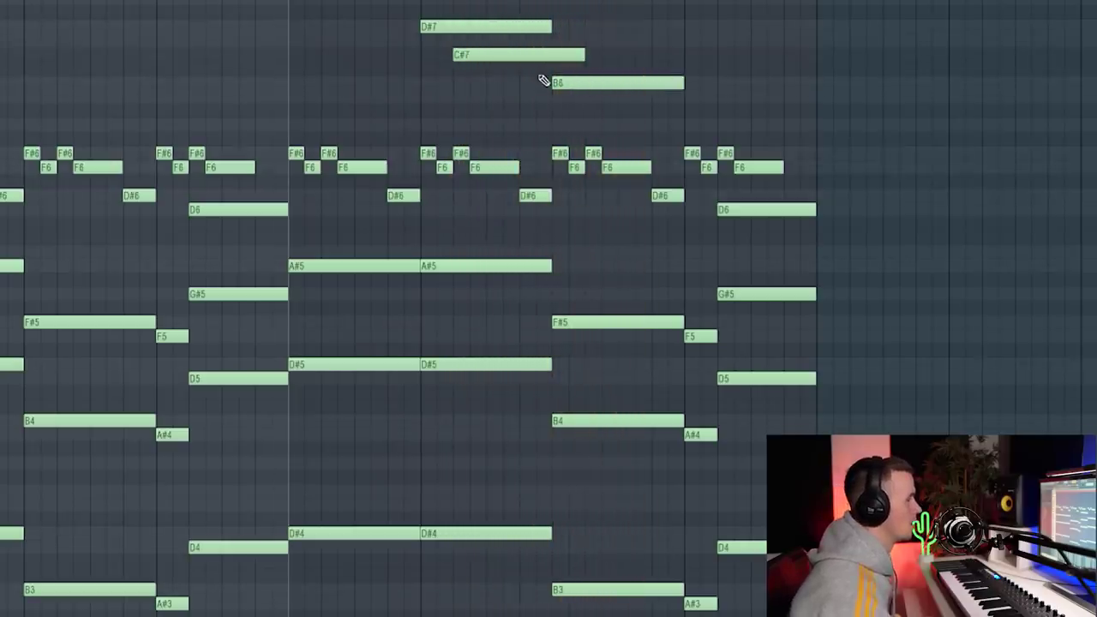
key("space")
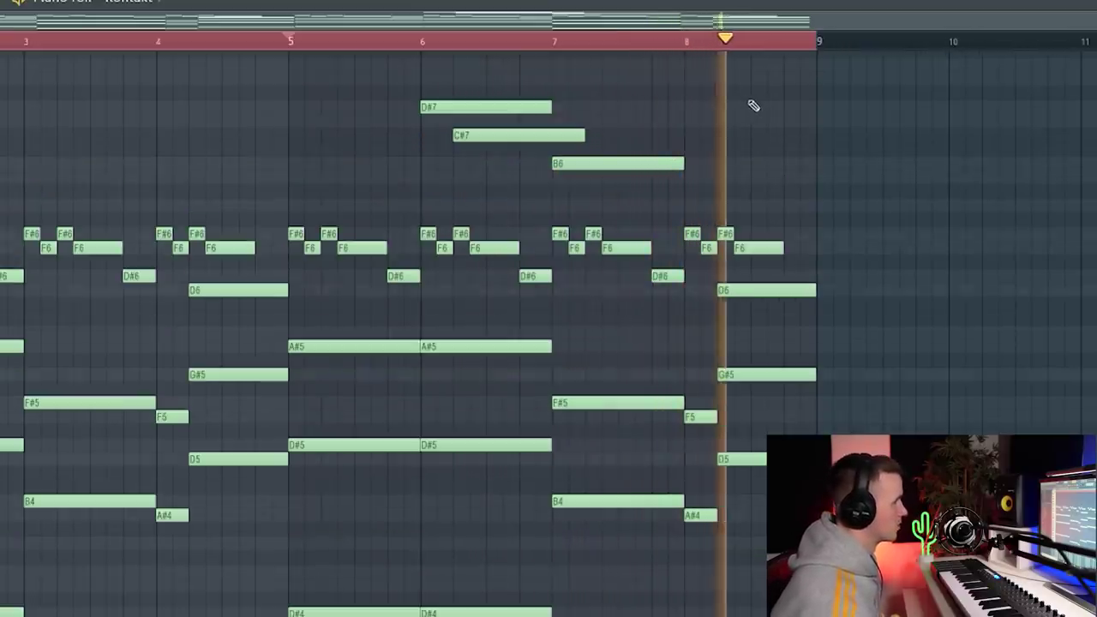
left_click(754, 65)
left_click_drag(791, 66, 752, 83)
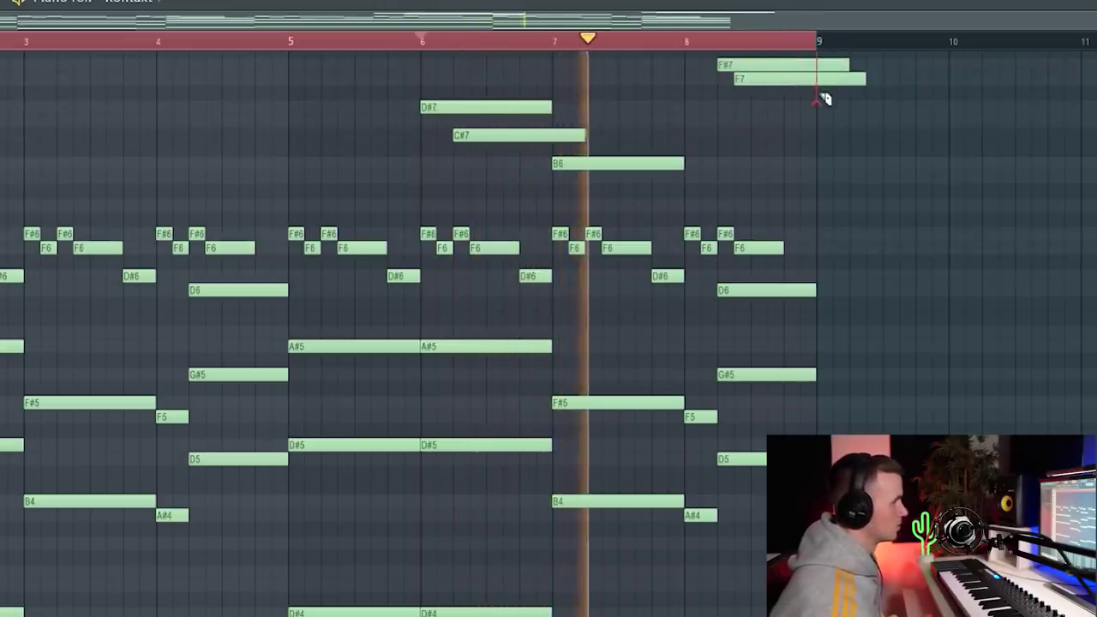
key("ctrl+a")
key("ctrl+d")
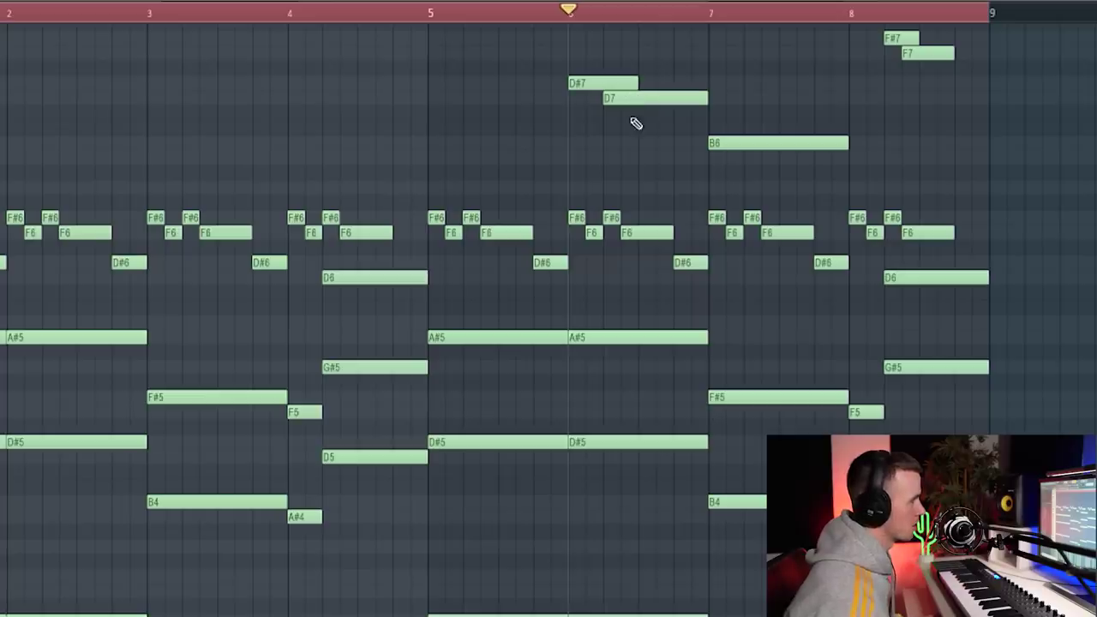
Lower another D7 lead note to C#7 and replay the passage from bar 6.
key("space")
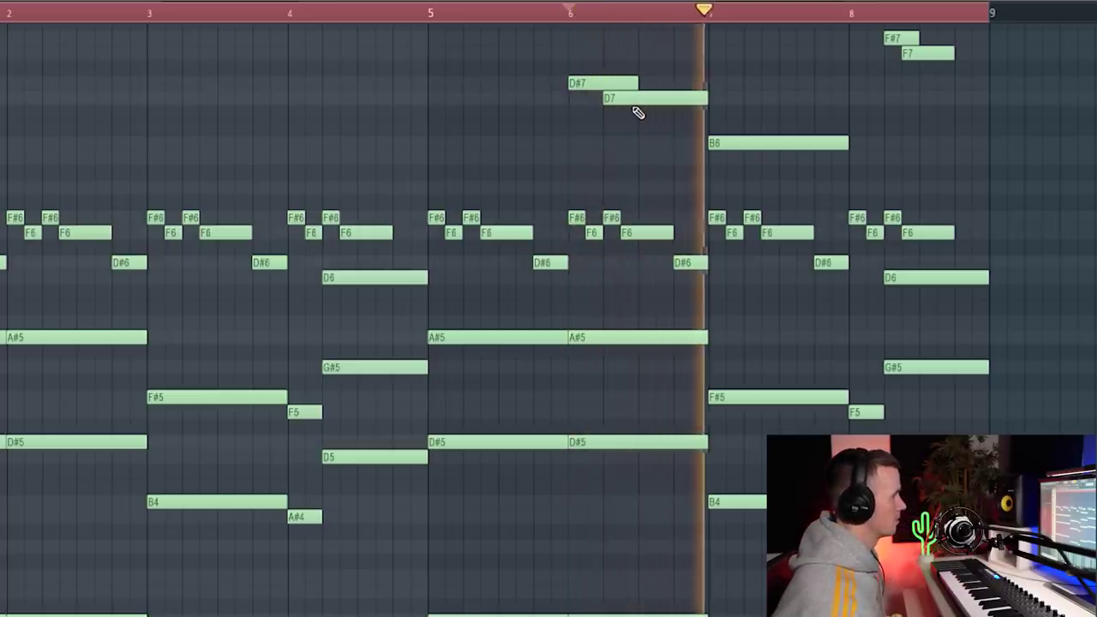
key("space")
left_click_drag(631, 97, 630, 113)
key("space")
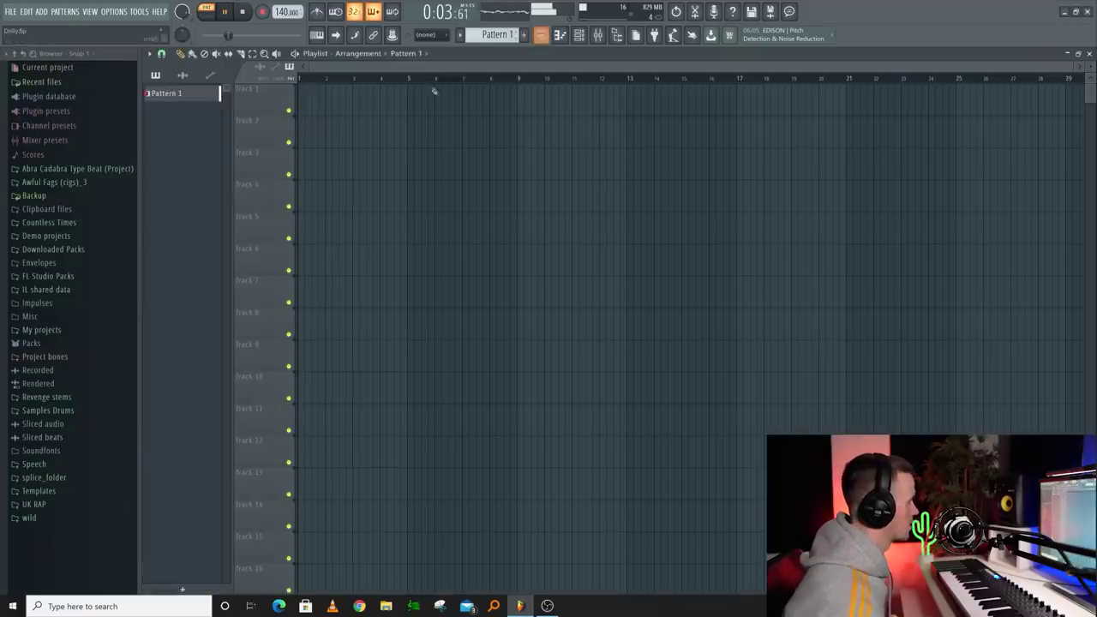
Check the mixer, return to the playlist, and close the reversed clip's channel settings.
left_click(609, 36)
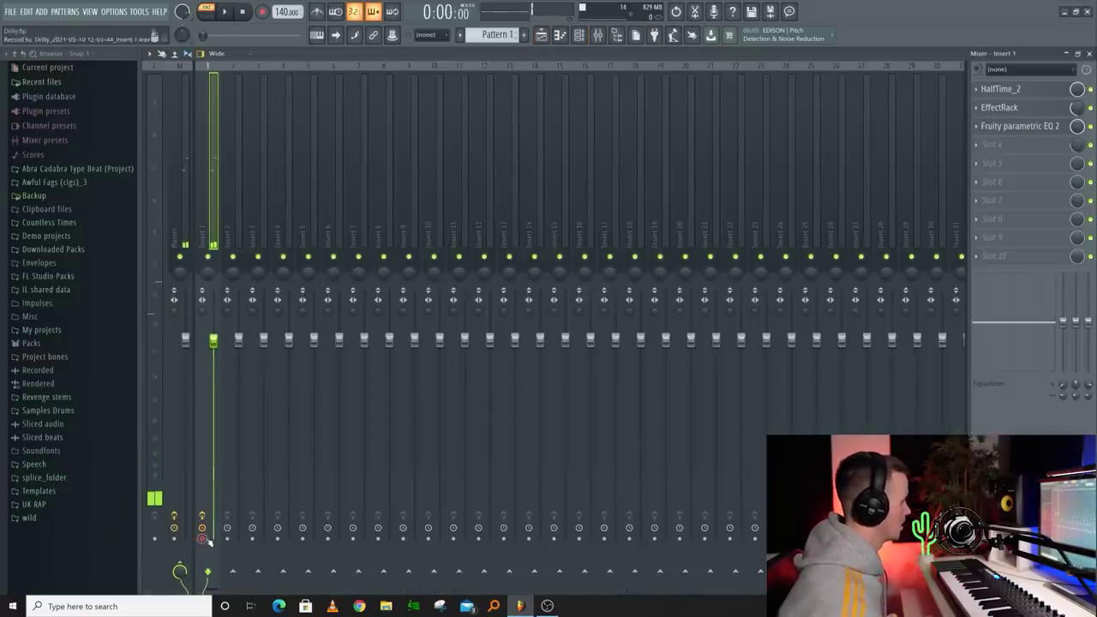
left_click(549, 35)
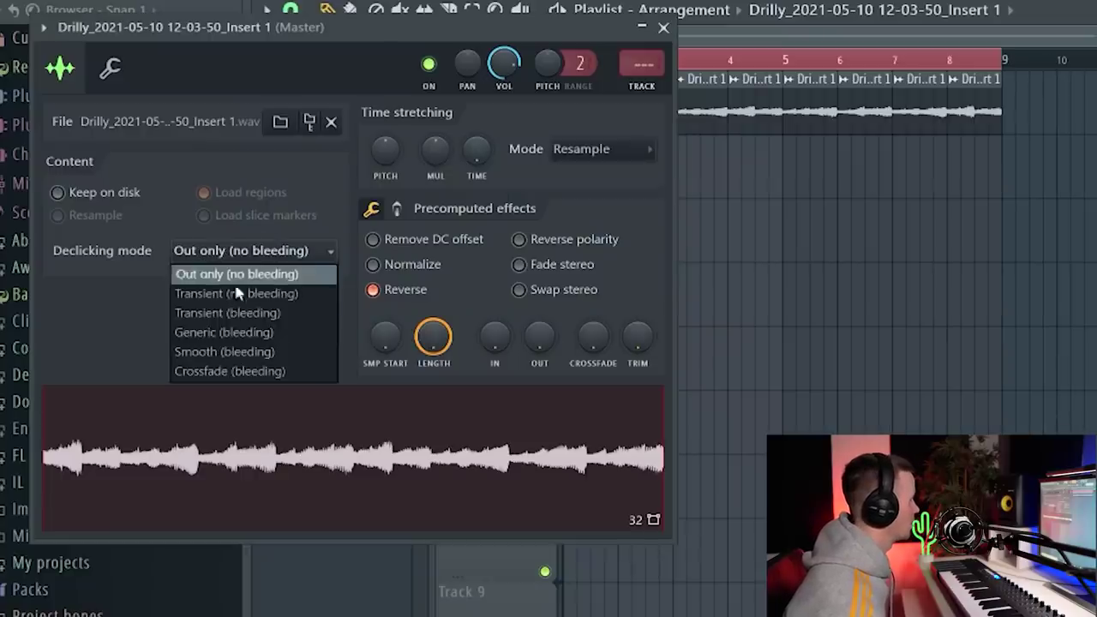
left_click(664, 28)
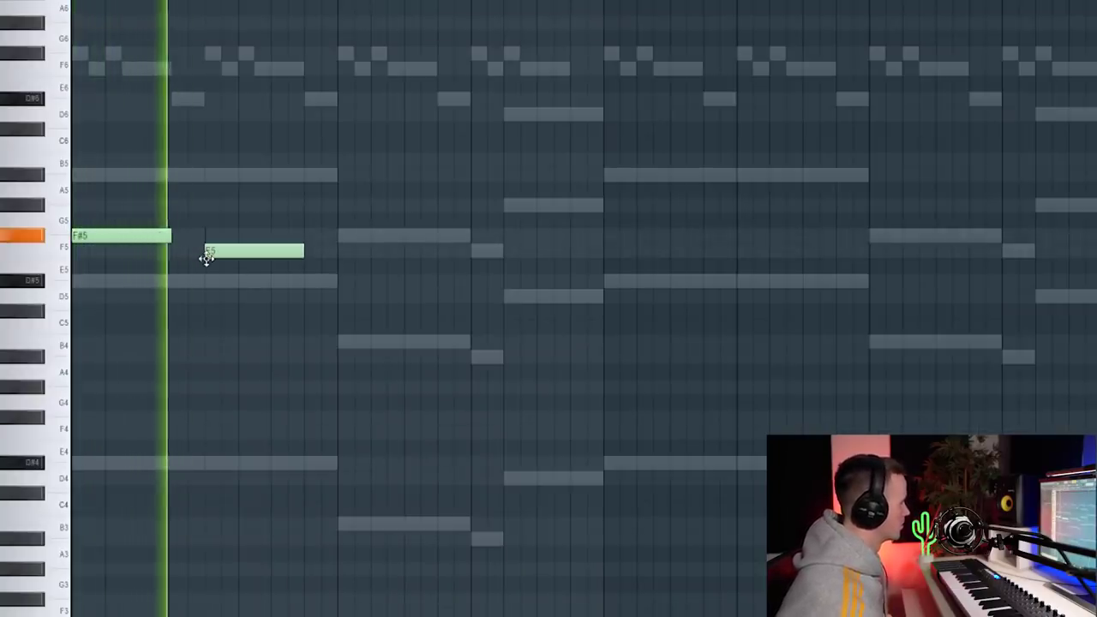
Draw D#5 and C#5 notes after the F5 and trim the melody notes' lengths.
left_click(267, 283)
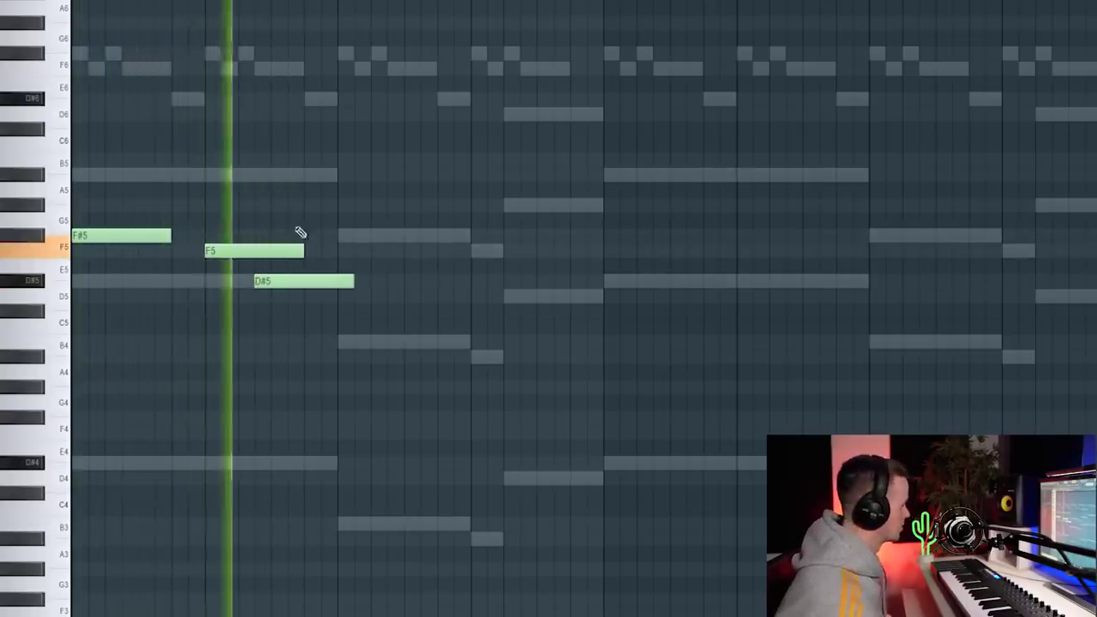
left_click_drag(257, 281, 275, 281)
left_click(188, 175)
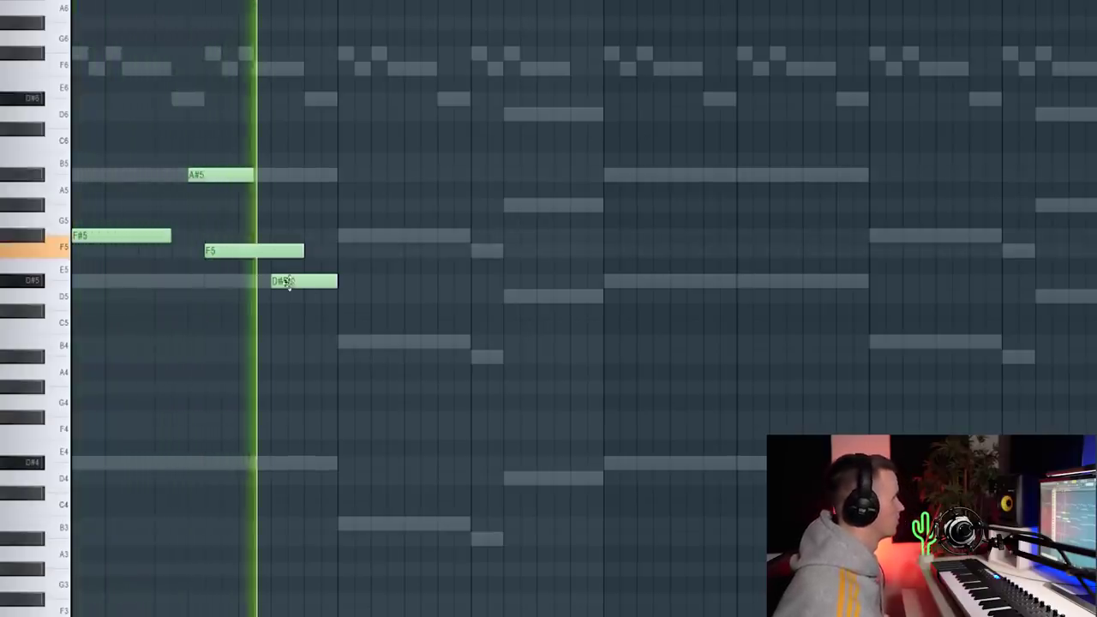
left_click(341, 297)
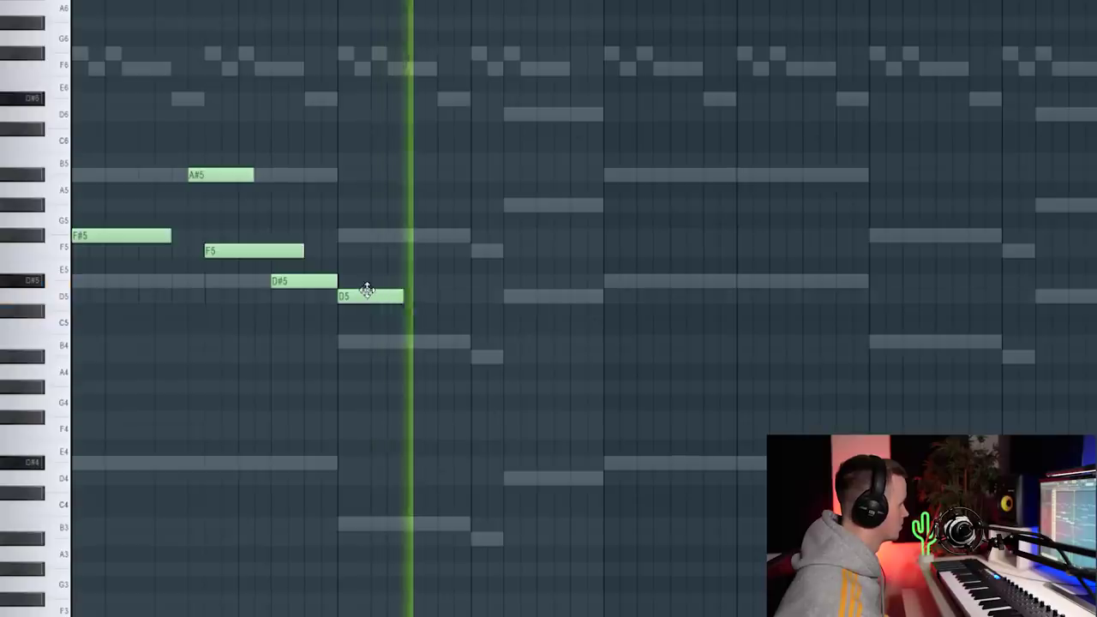
left_click_drag(366, 290, 302, 313)
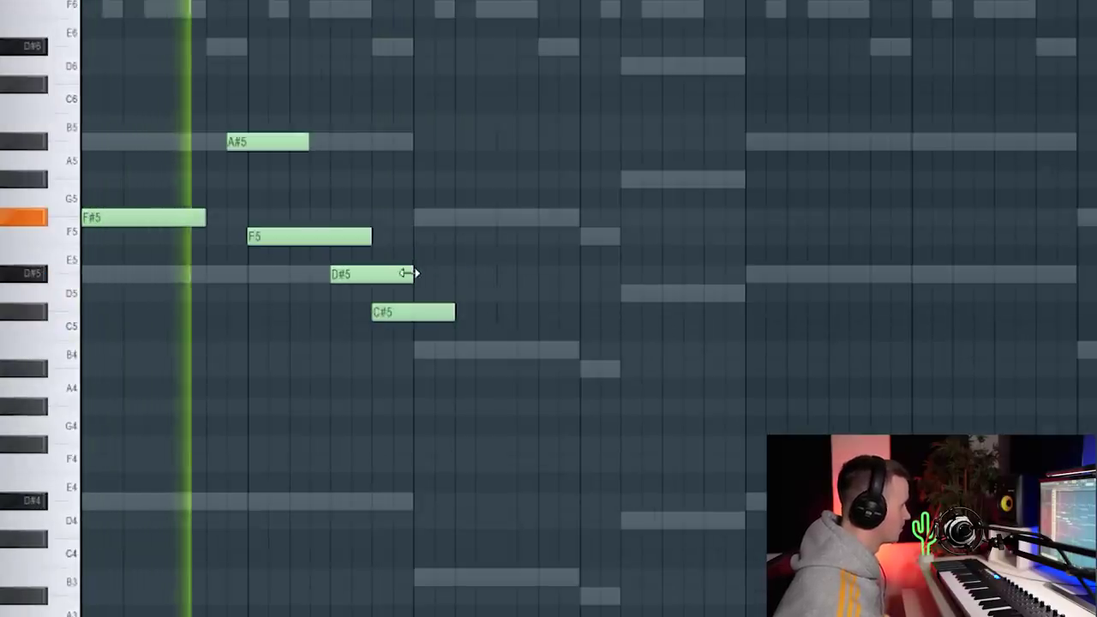
left_click_drag(406, 272, 317, 241)
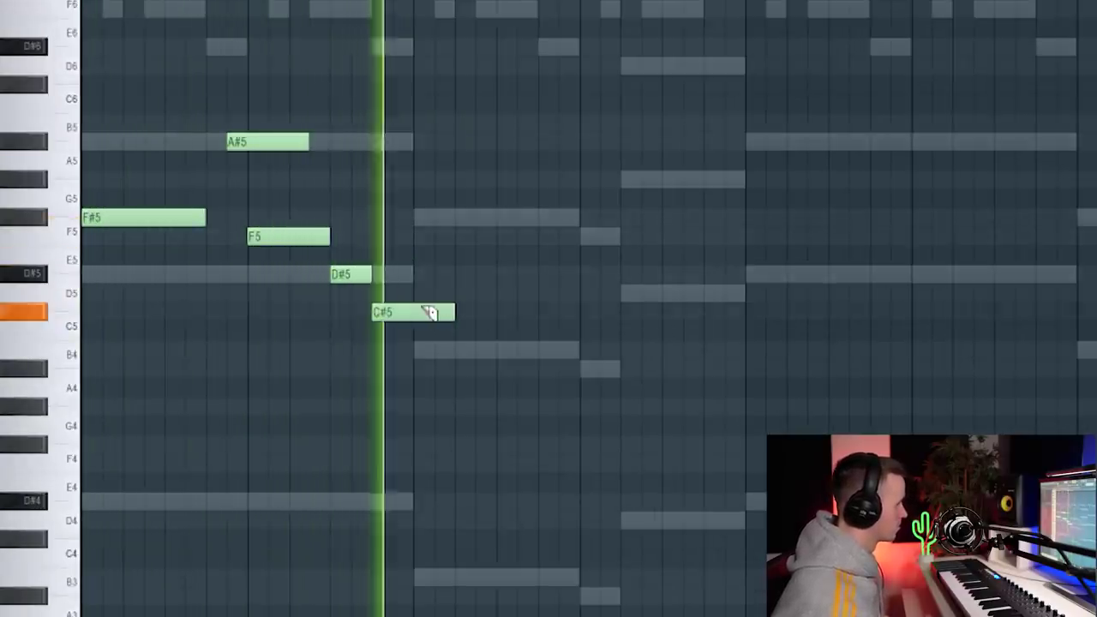
left_click_drag(429, 309, 403, 311)
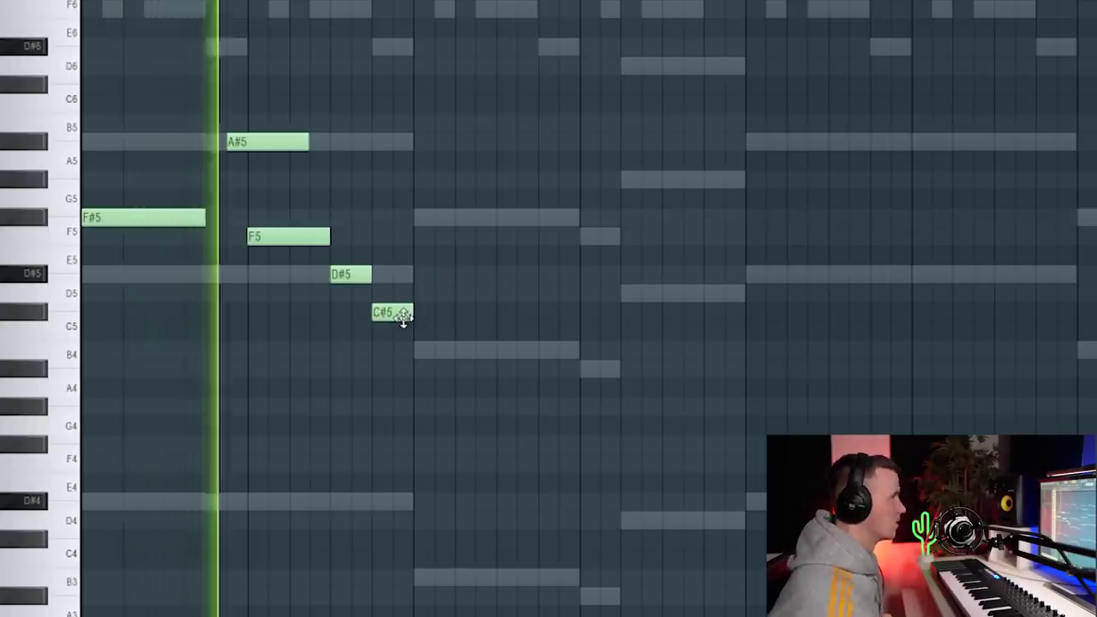
Add F5 and D#5 fill notes, then duplicate the whole melody to the right.
left_click(418, 236)
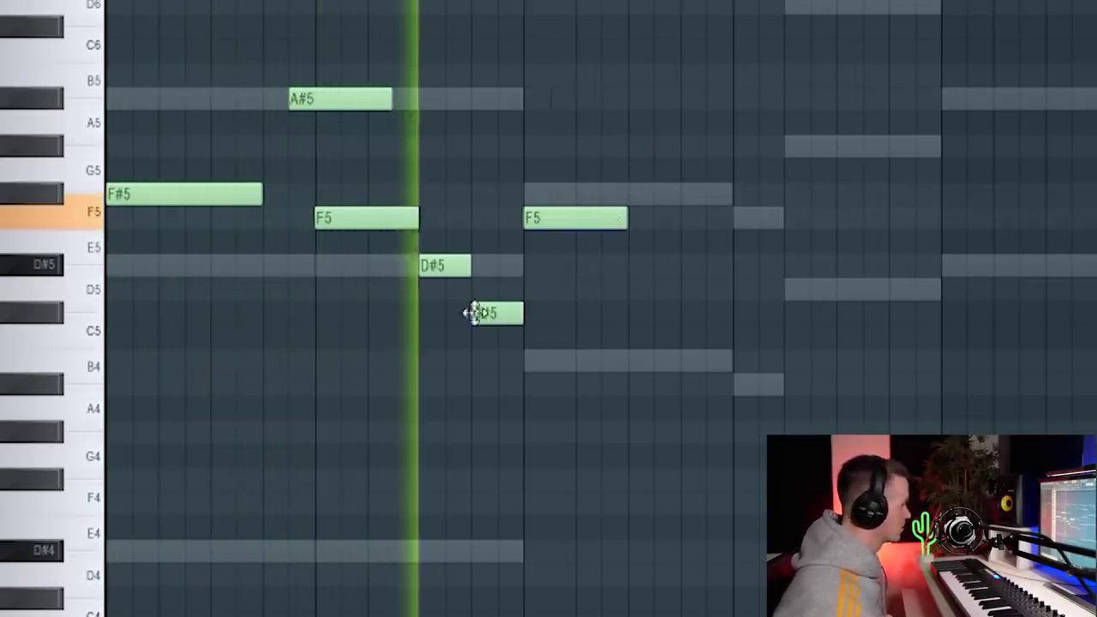
left_click(683, 266)
left_click(737, 218)
left_click(848, 265)
key("ctrl+a")
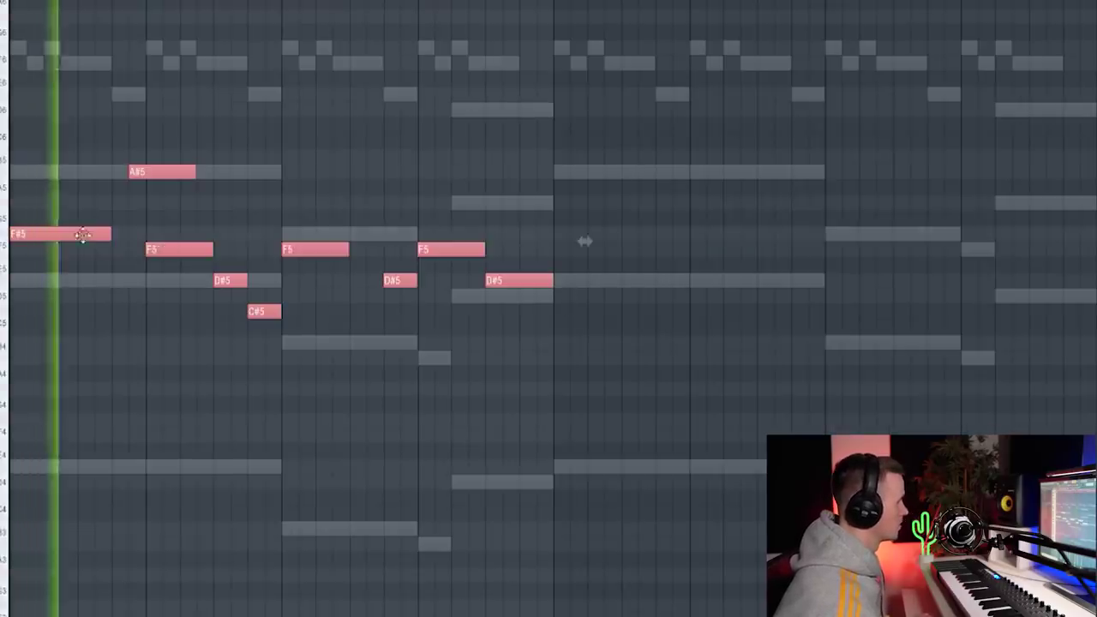
key("ctrl+b")
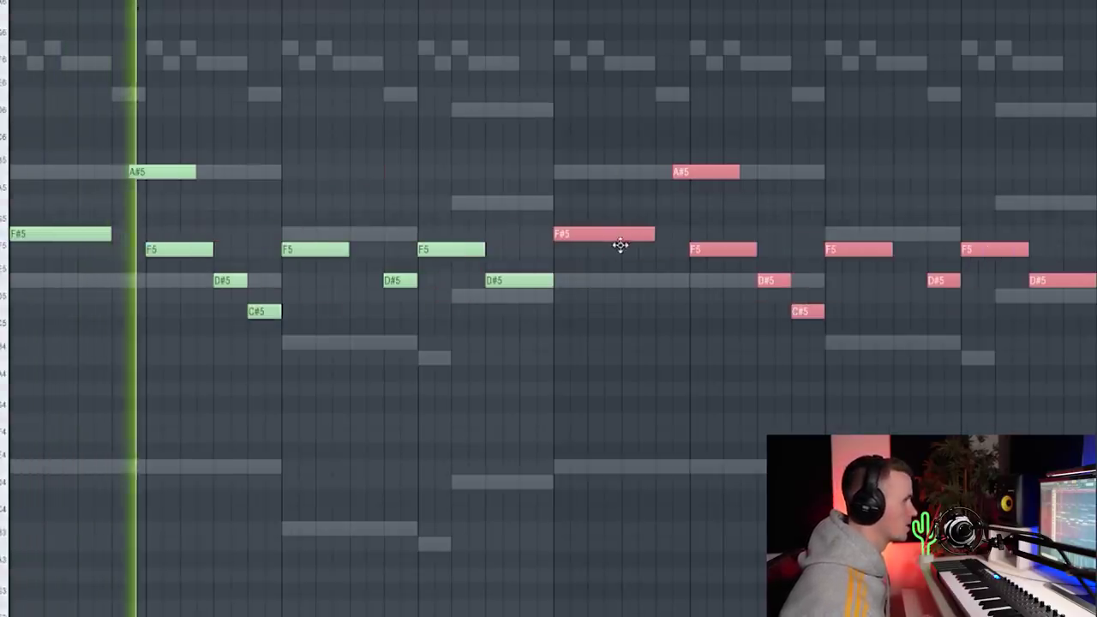
key("ctrl+a")
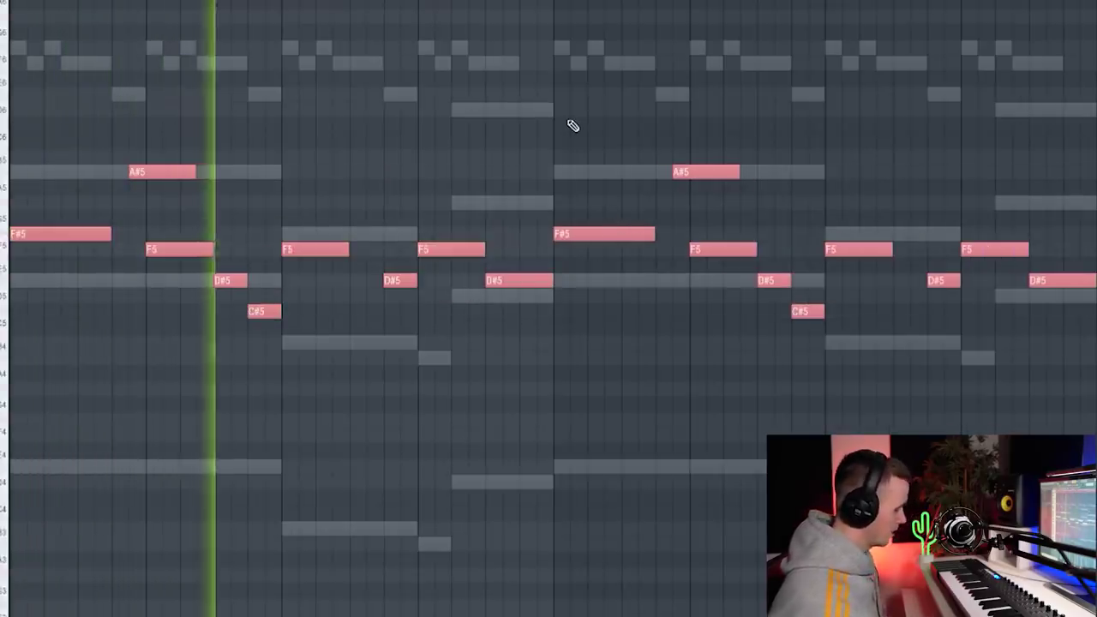
left_click(580, 102)
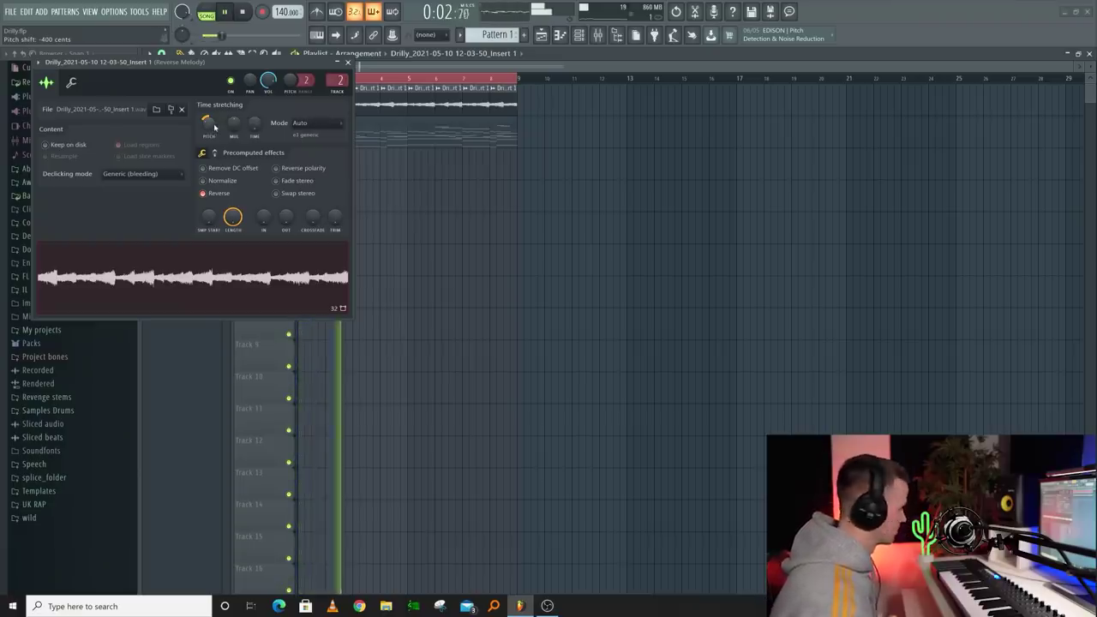
Close sample properties and transpose all chord notes to a new key with the arrow keys.
left_click(348, 63)
key("space")
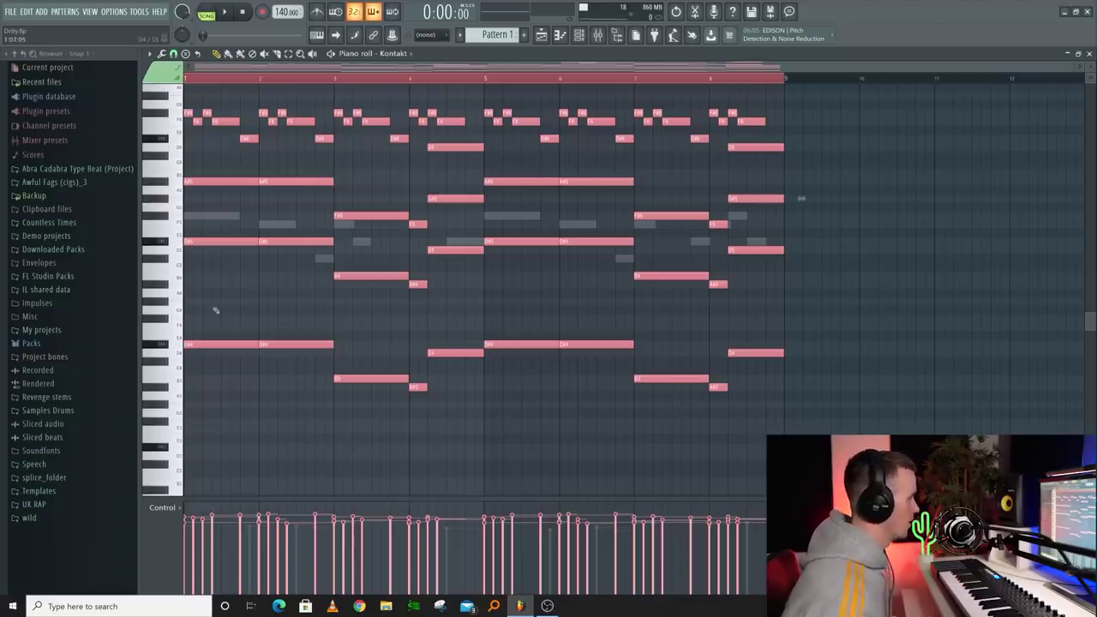
key("ctrl+d")
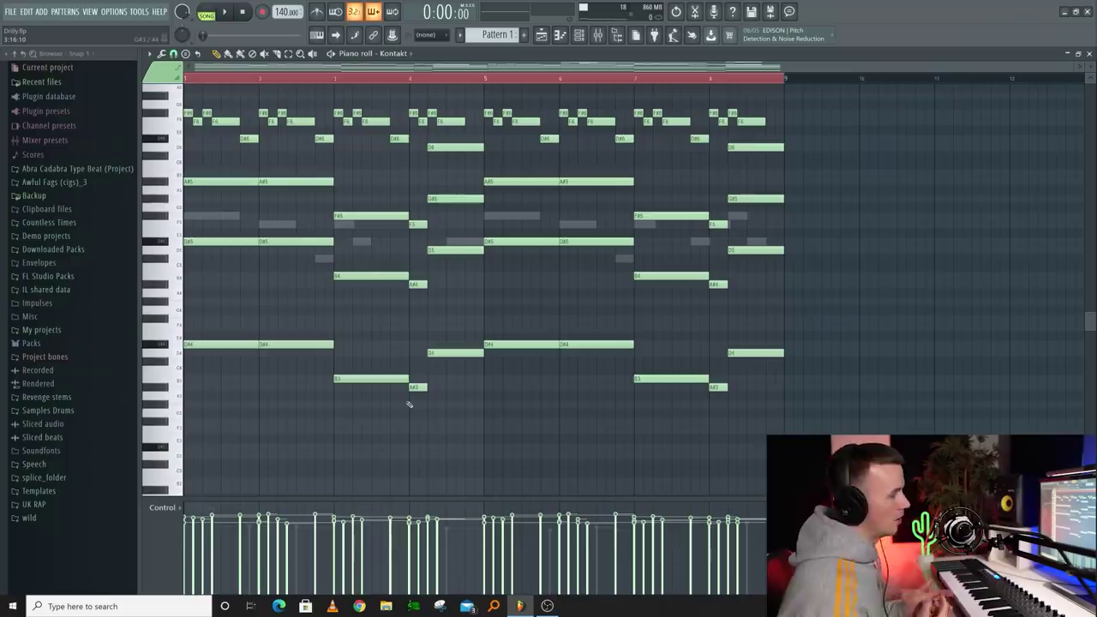
key("ctrl+a")
key("Down")
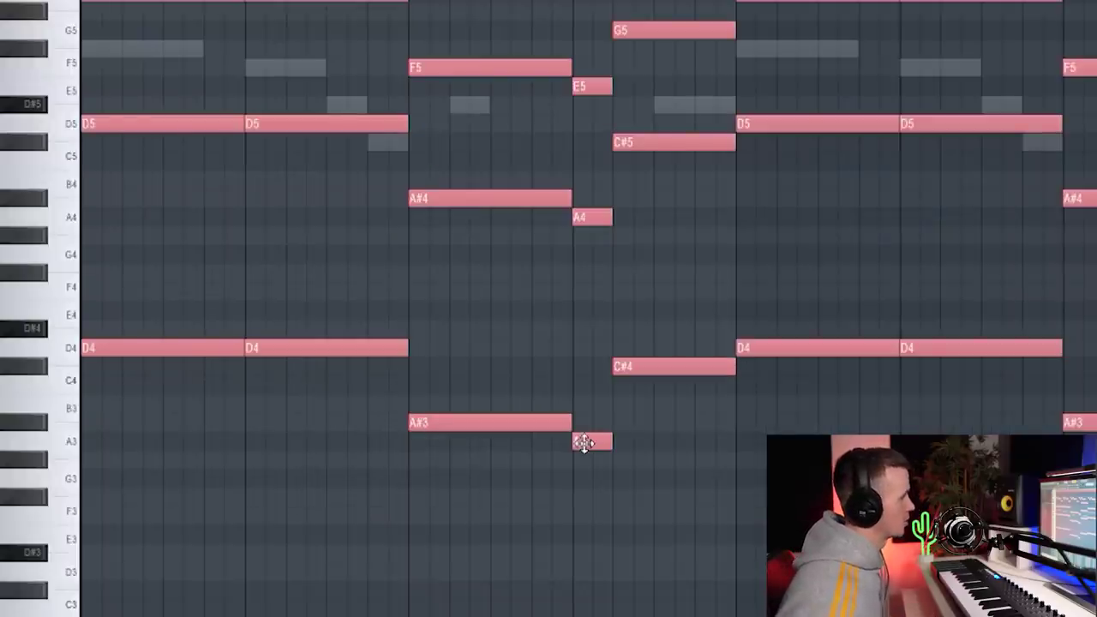
key("Down")
key("Down")
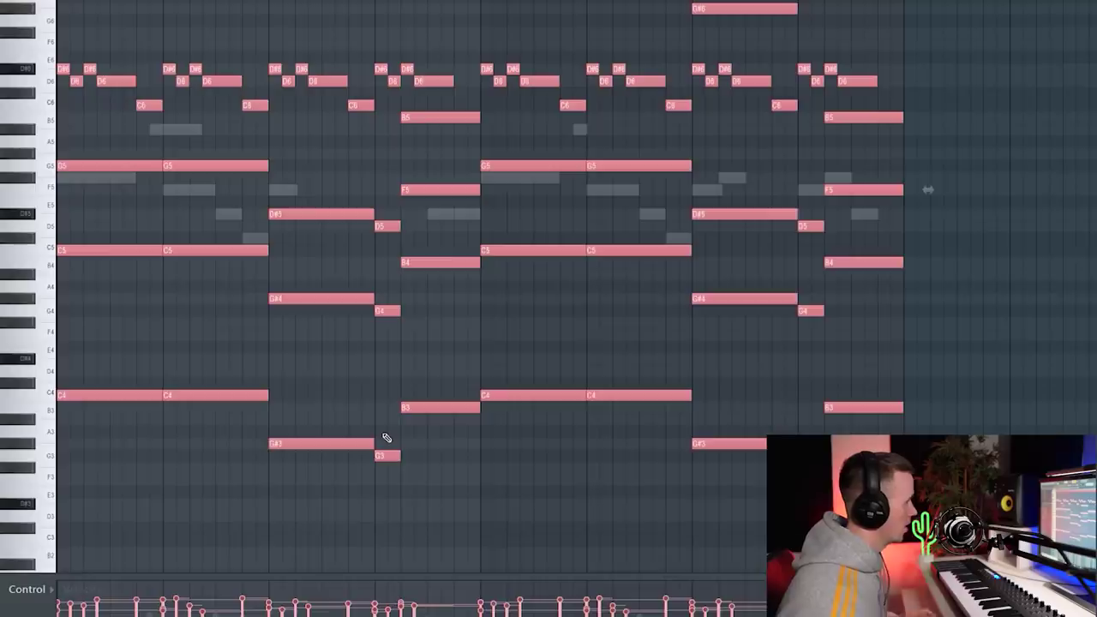
key("Down")
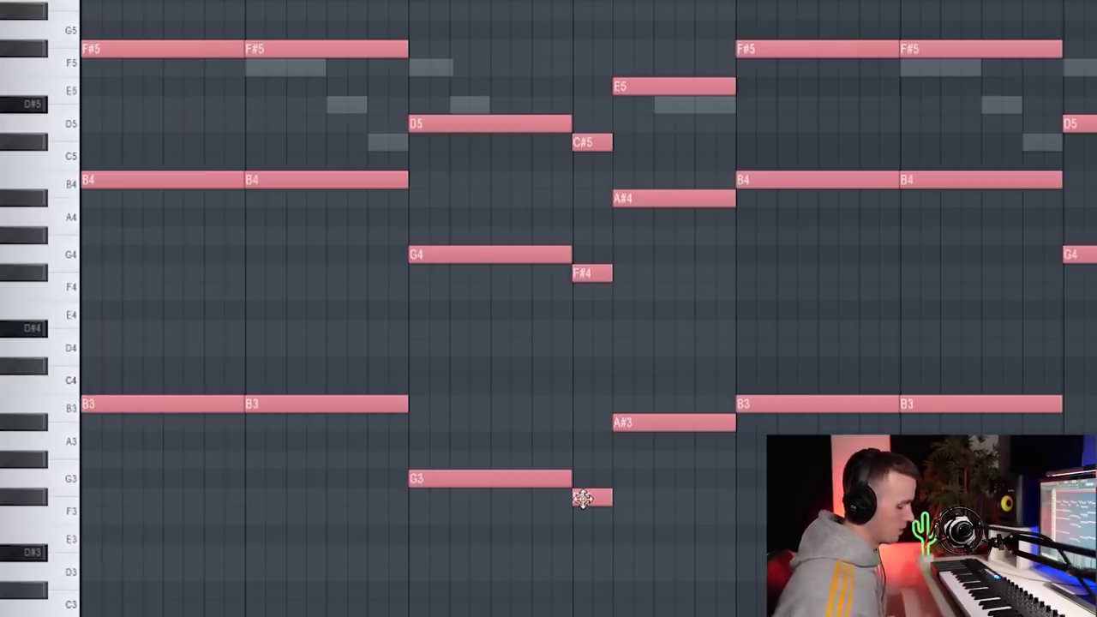
key("Up")
key("Up")
key("Up")
key("Up")
key("Up")
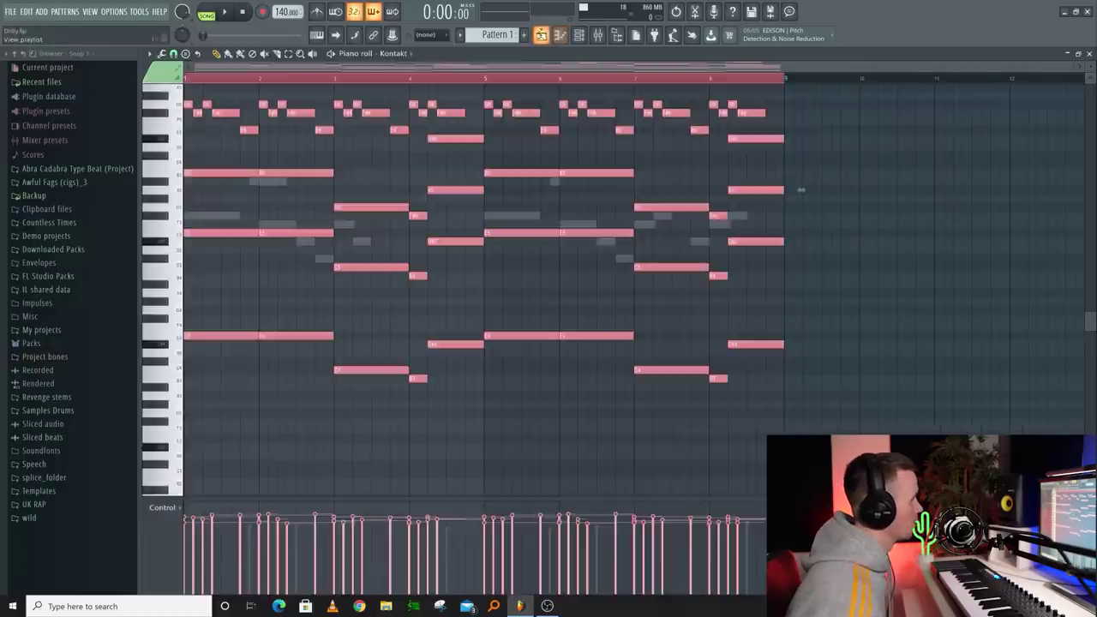
Retune the Reverse Melody sample's pitch to match the new key.
key("F5")
double_click(317, 104)
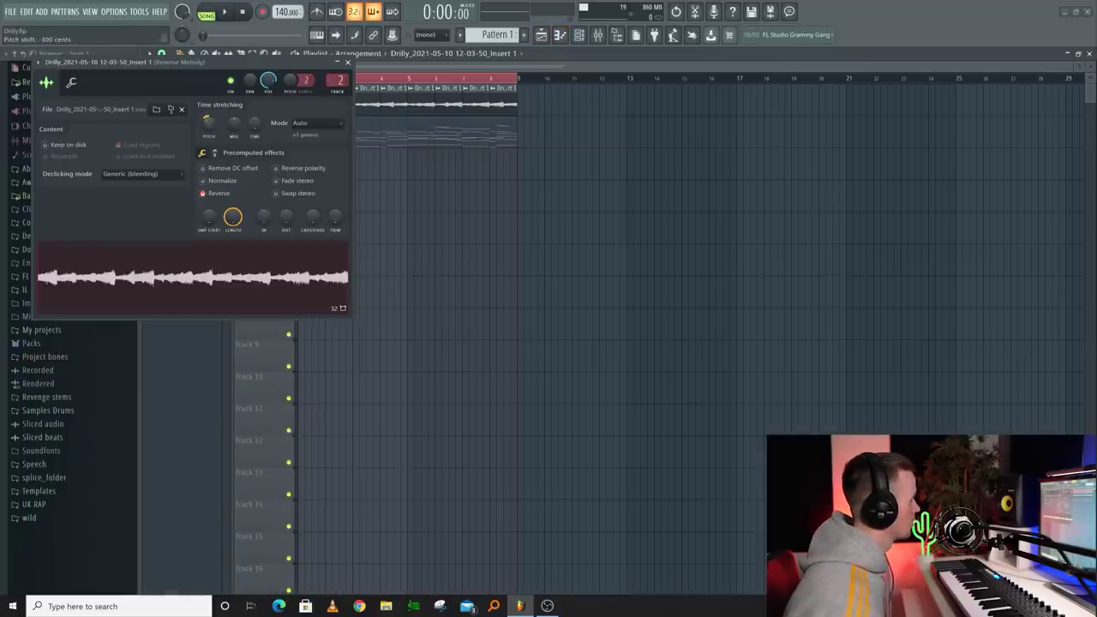
left_click_drag(208, 122, 209, 118)
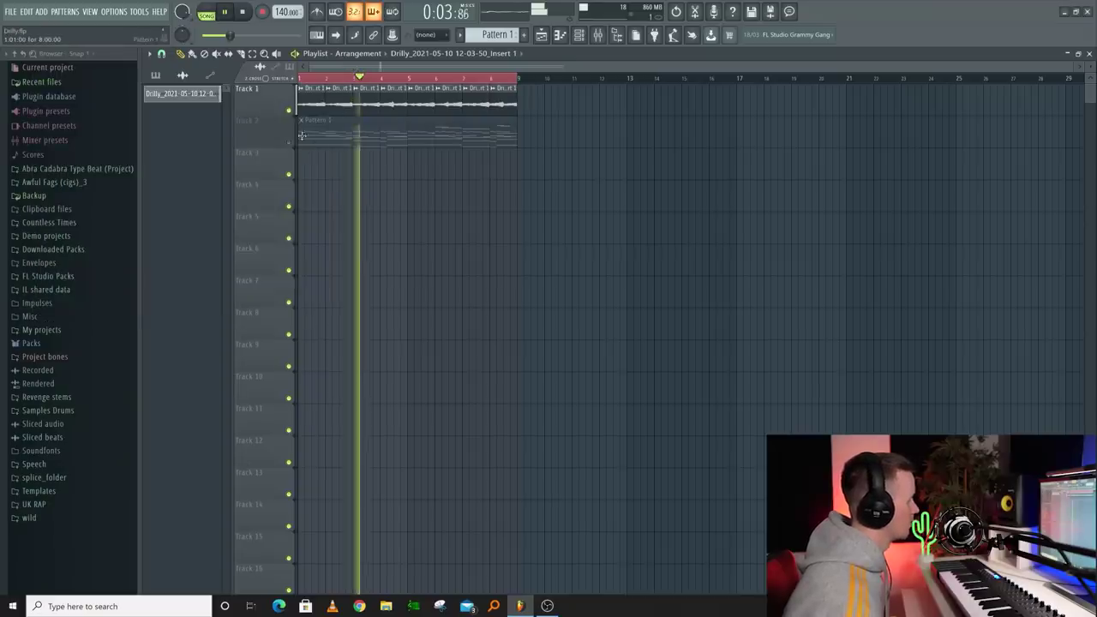
Review the Kontakt #3 melody notes in Pattern 1's piano roll, then bring up the mixer.
double_click(386, 129)
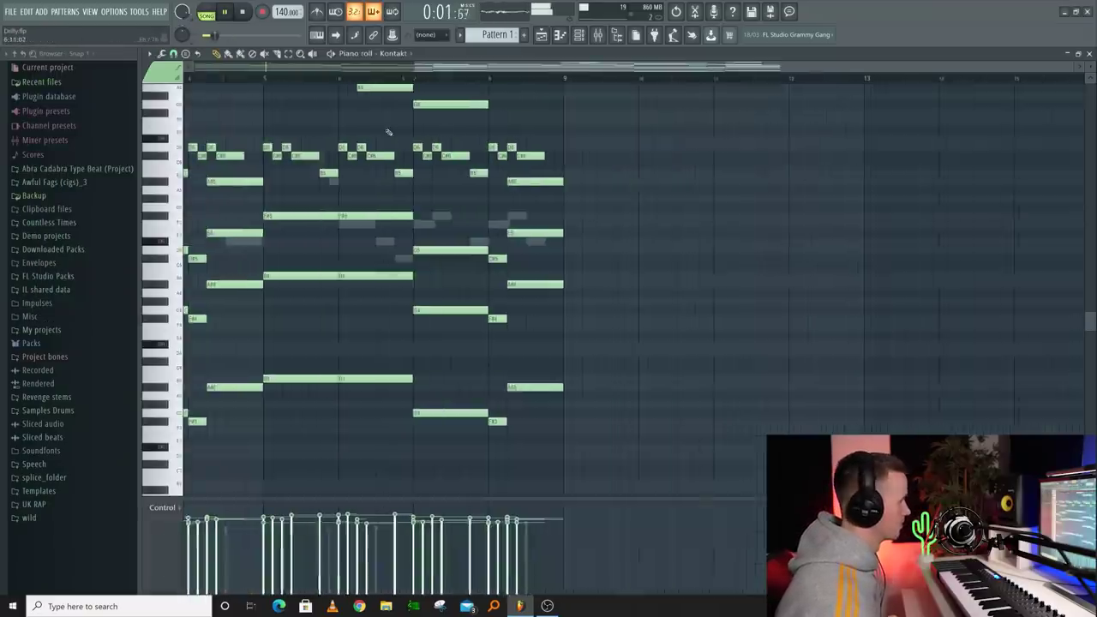
key("space")
key("F6")
left_click(447, 344)
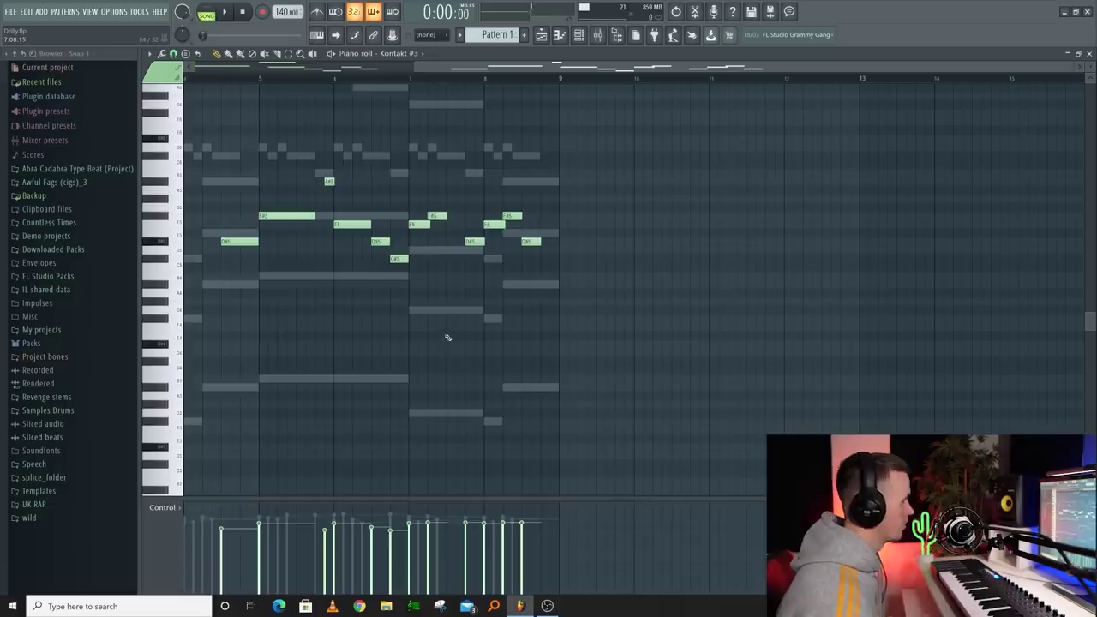
key("ctrl+a")
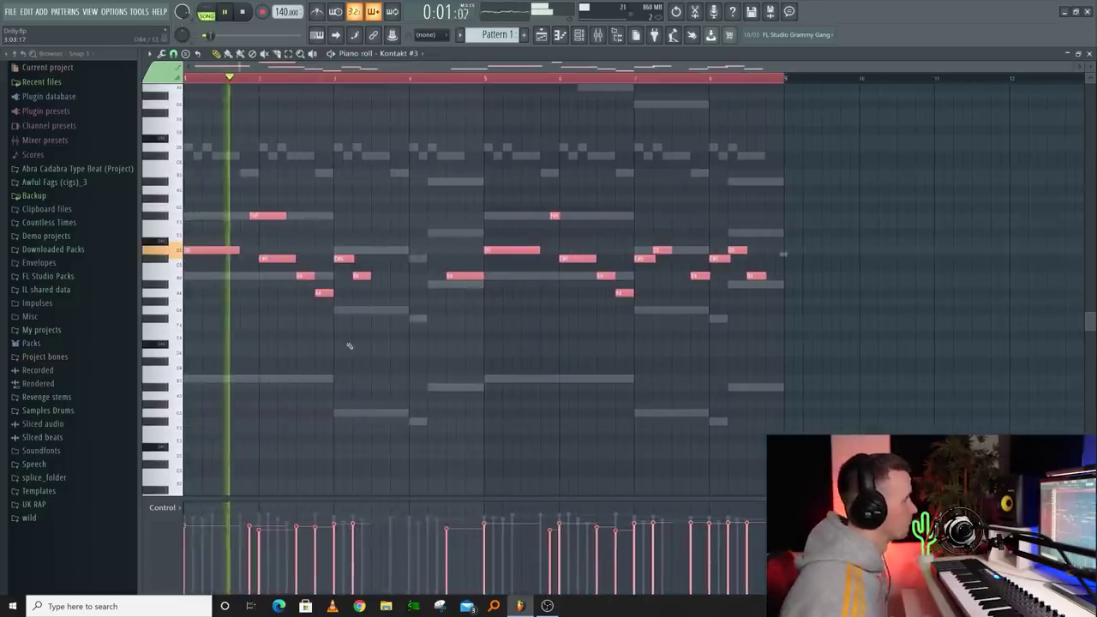
key("ctrl+d")
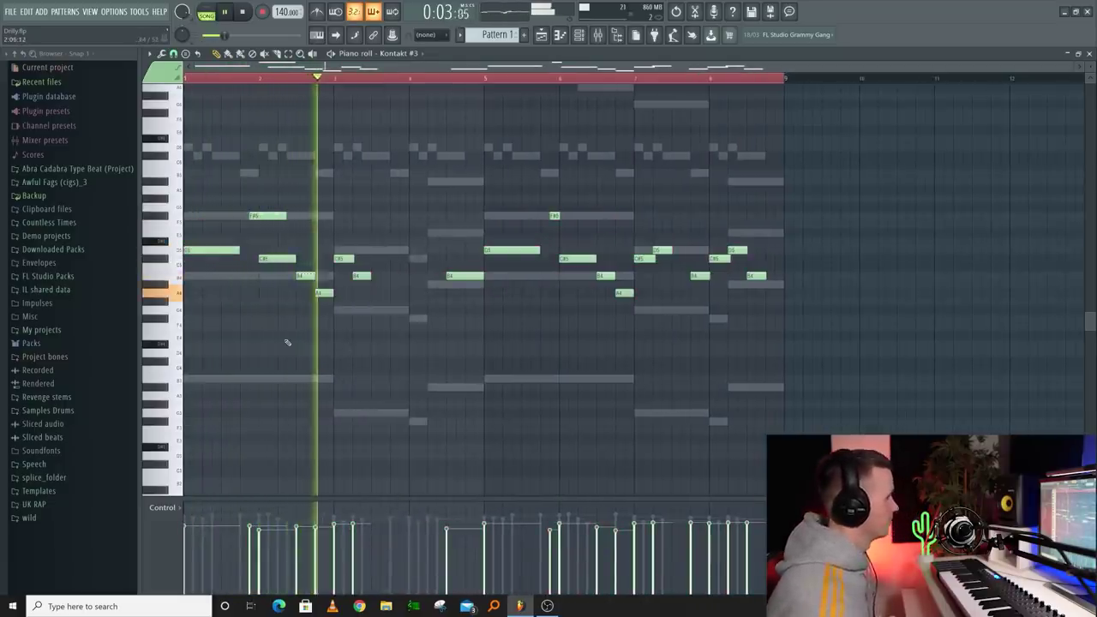
left_click(596, 36)
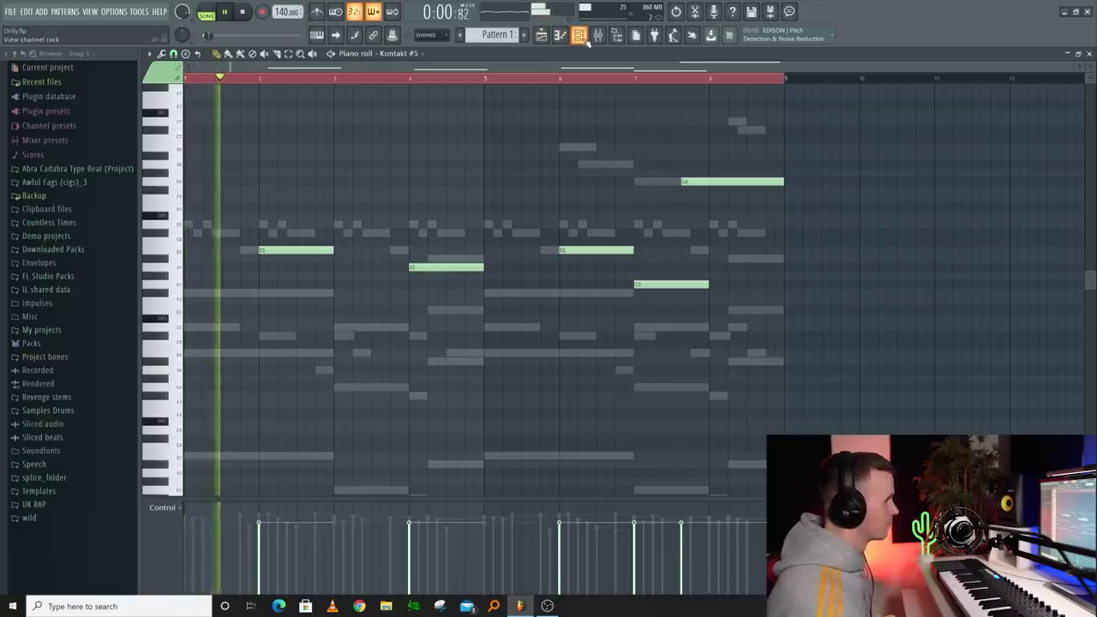
Route Kontakt #5 to mixer insert 4 and choose an effect for its first slot.
left_click(584, 37)
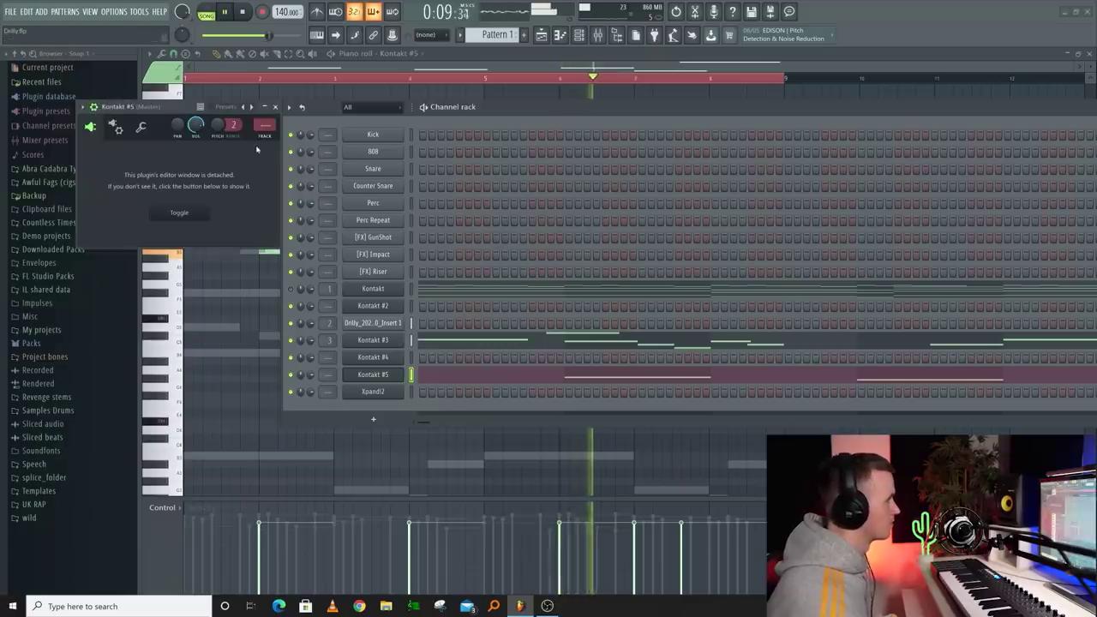
left_click_drag(265, 128, 265, 120)
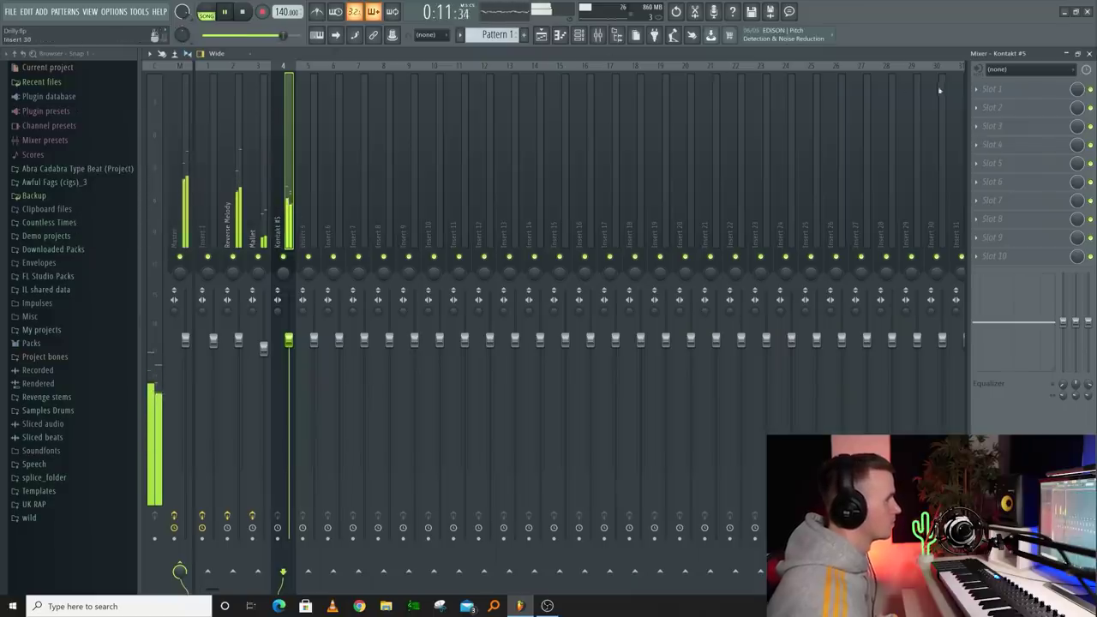
left_click(995, 90)
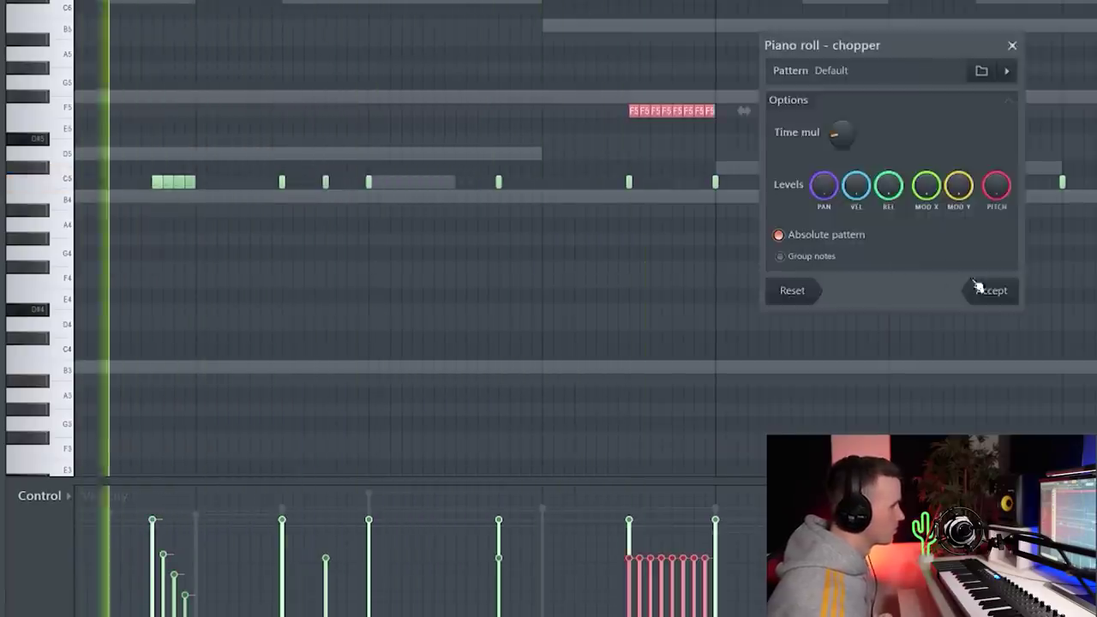
Chop the note into an F5 roll with falling velocities, then add G4 and F#4 notes.
key("Return")
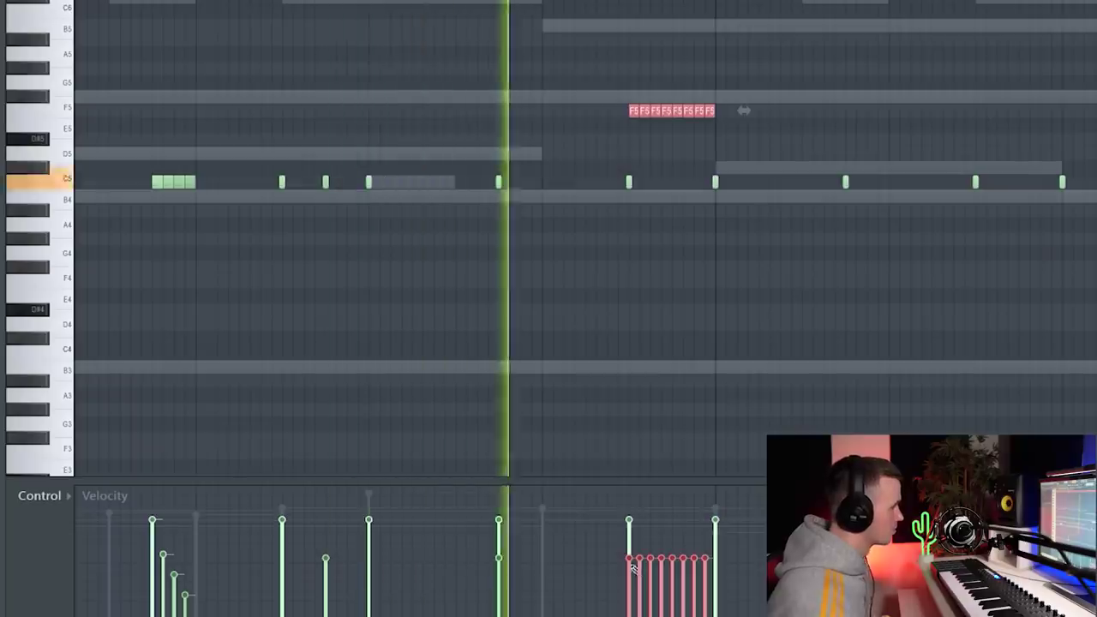
left_click_drag(632, 566, 705, 614)
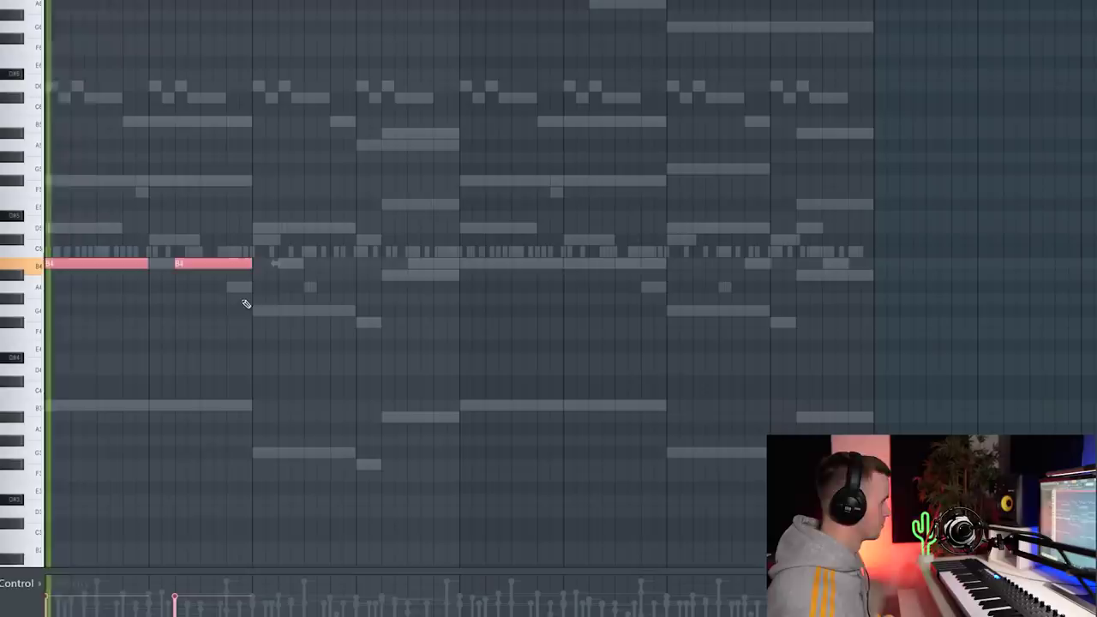
left_click(257, 315)
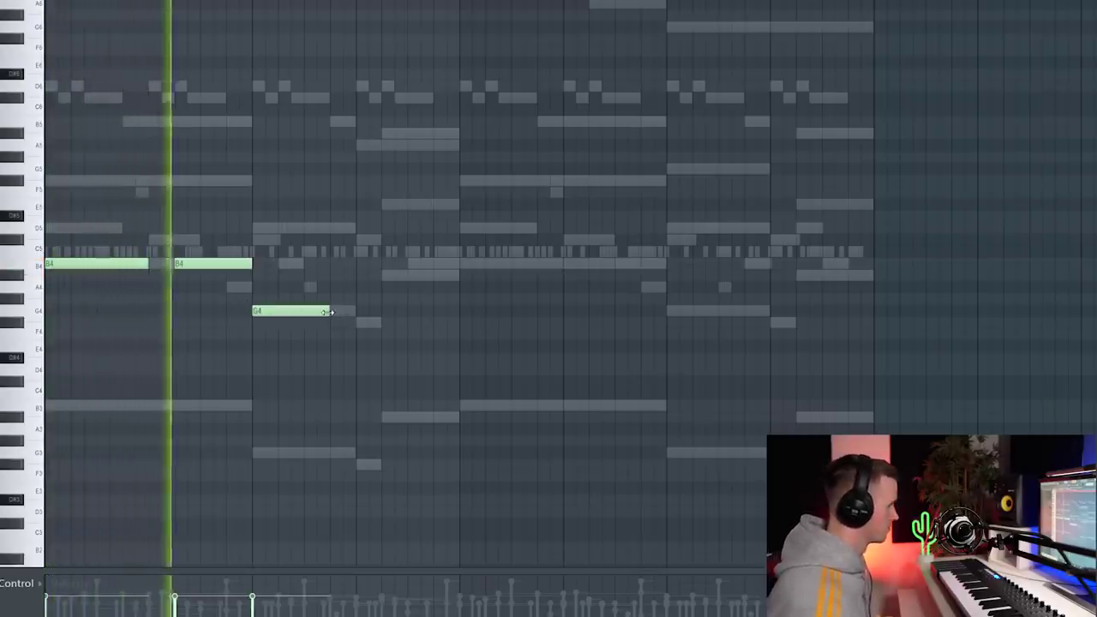
left_click_drag(328, 311, 350, 310)
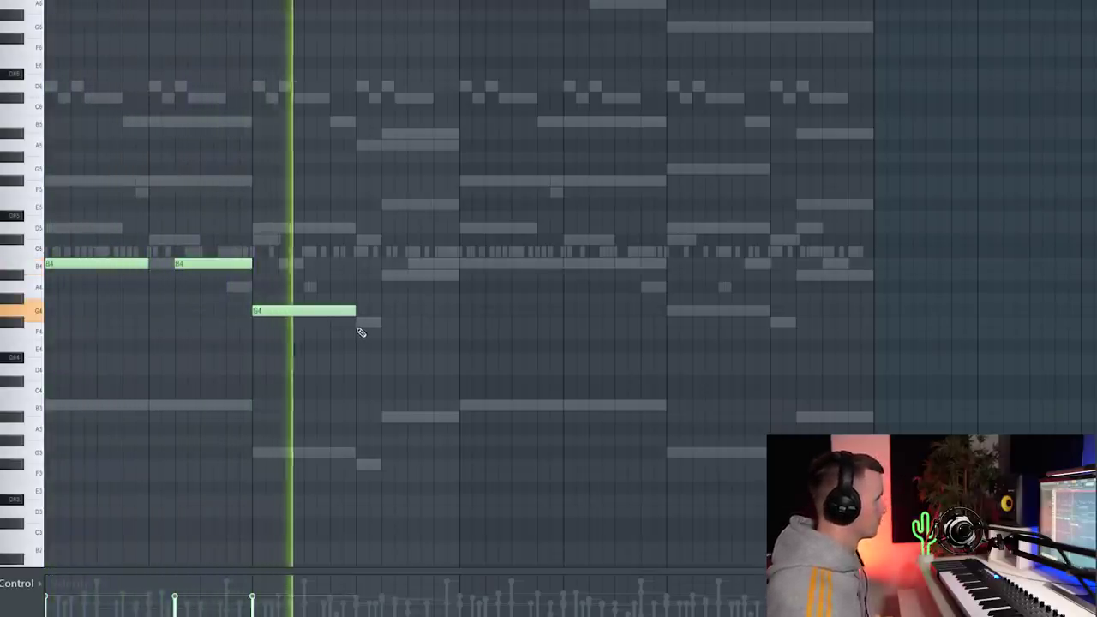
left_click(361, 323)
left_click(390, 275)
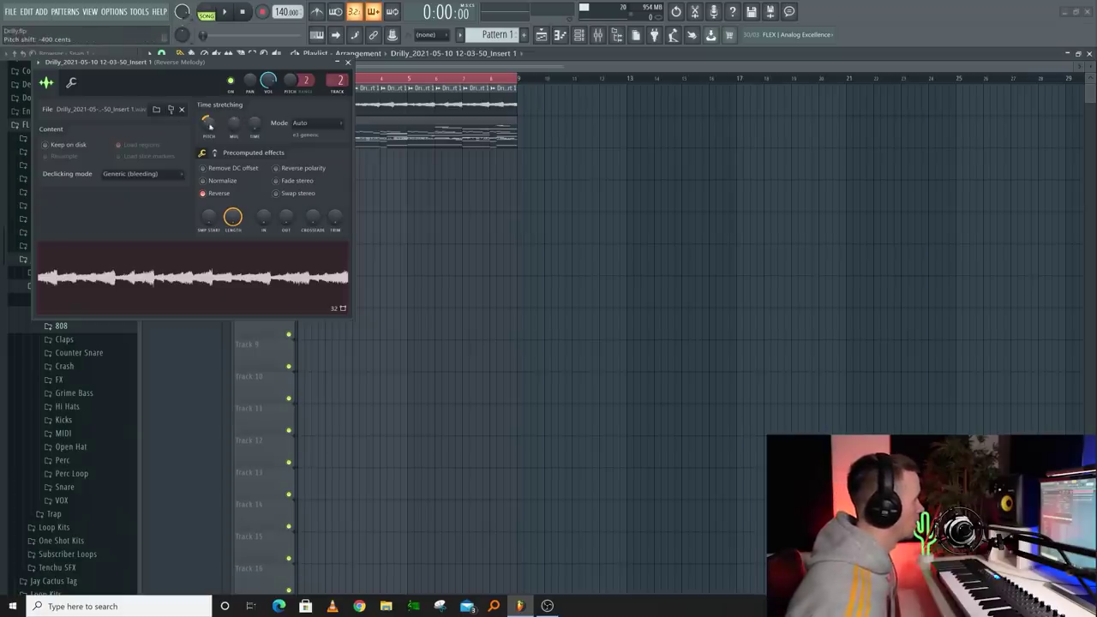
Reset the reversed melody's pitch shift, then shorten the B5 note and make it a slide note.
left_click(225, 130)
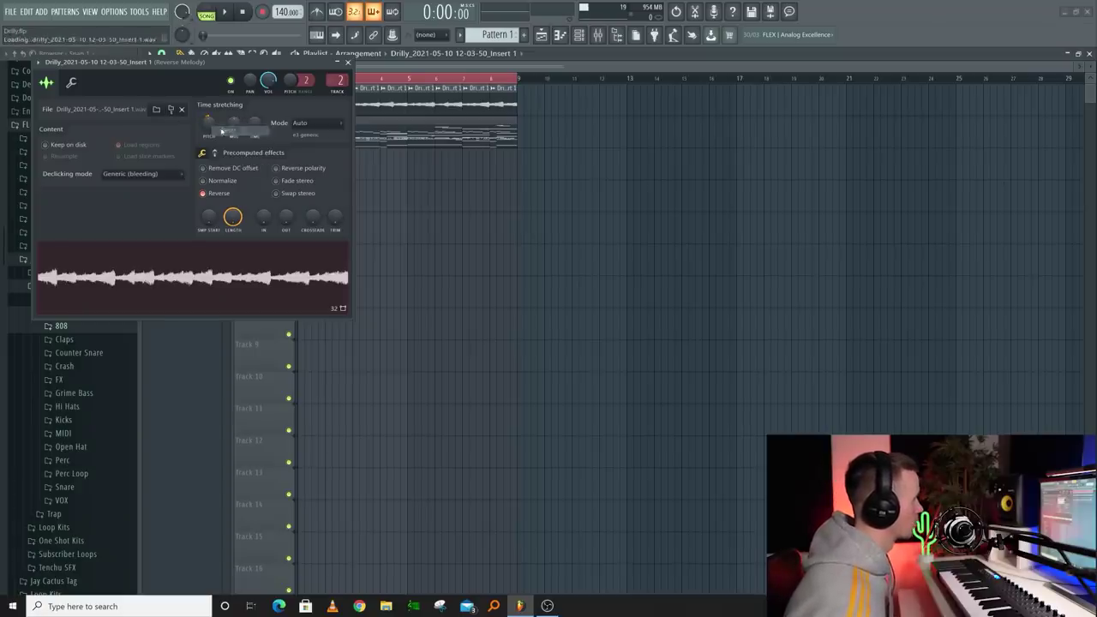
left_click(349, 65)
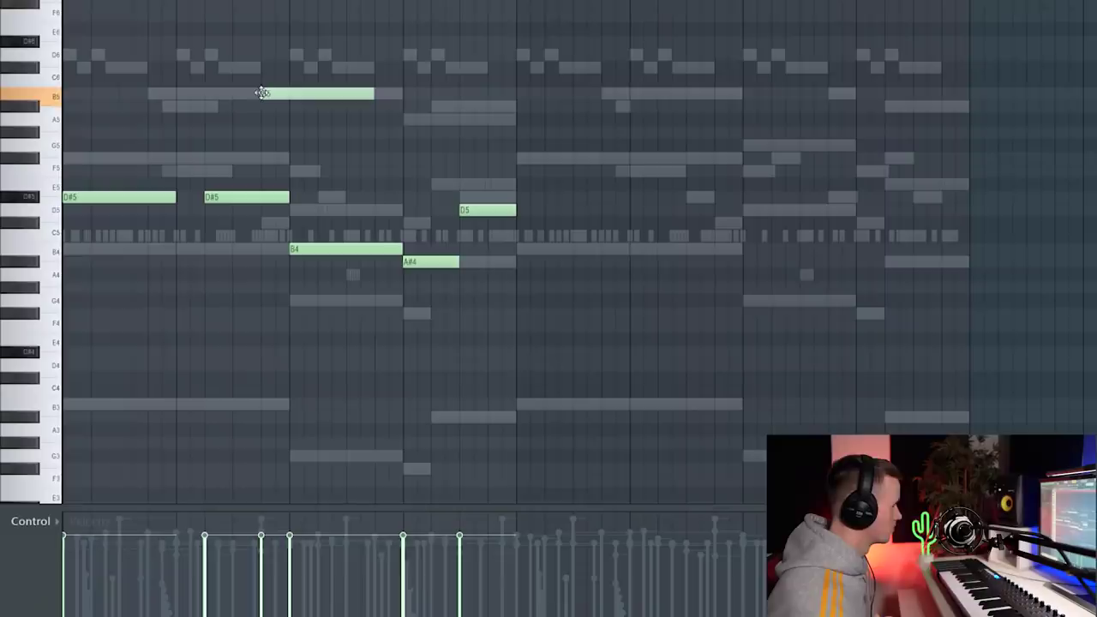
left_click_drag(374, 95, 289, 95)
key("space")
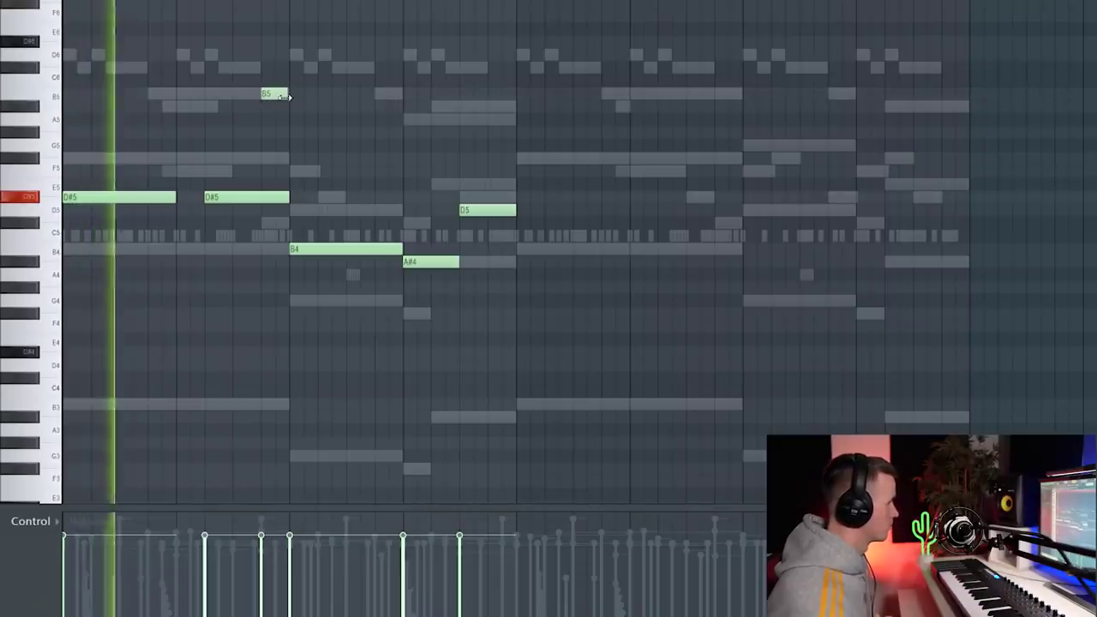
double_click(272, 94)
left_click(515, 186)
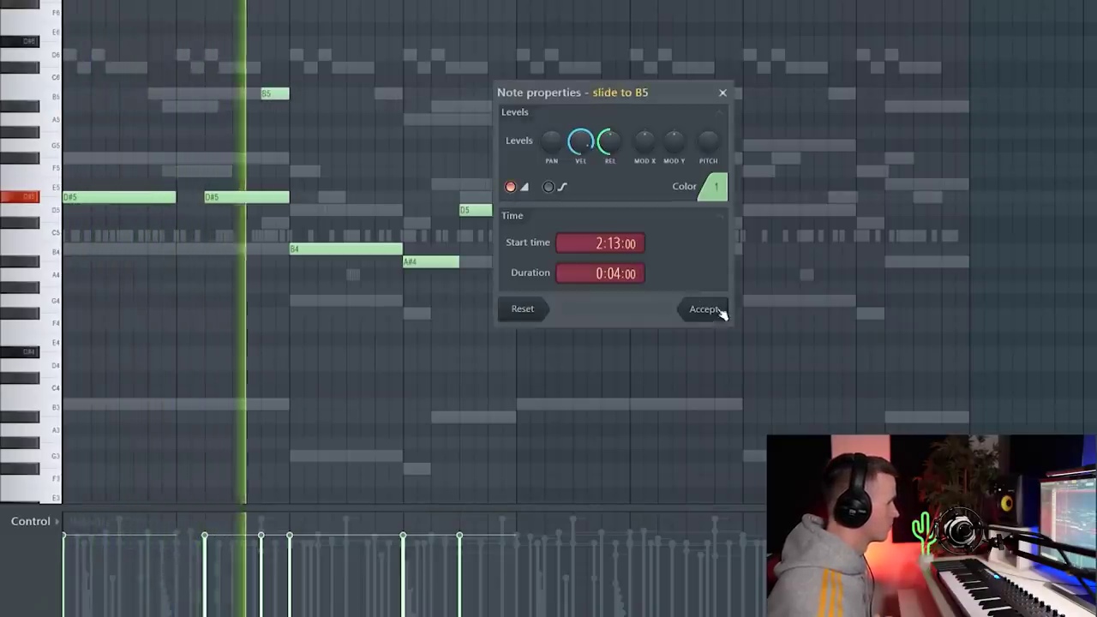
left_click(704, 309)
scroll(283, 95, "up", 3, "ctrl")
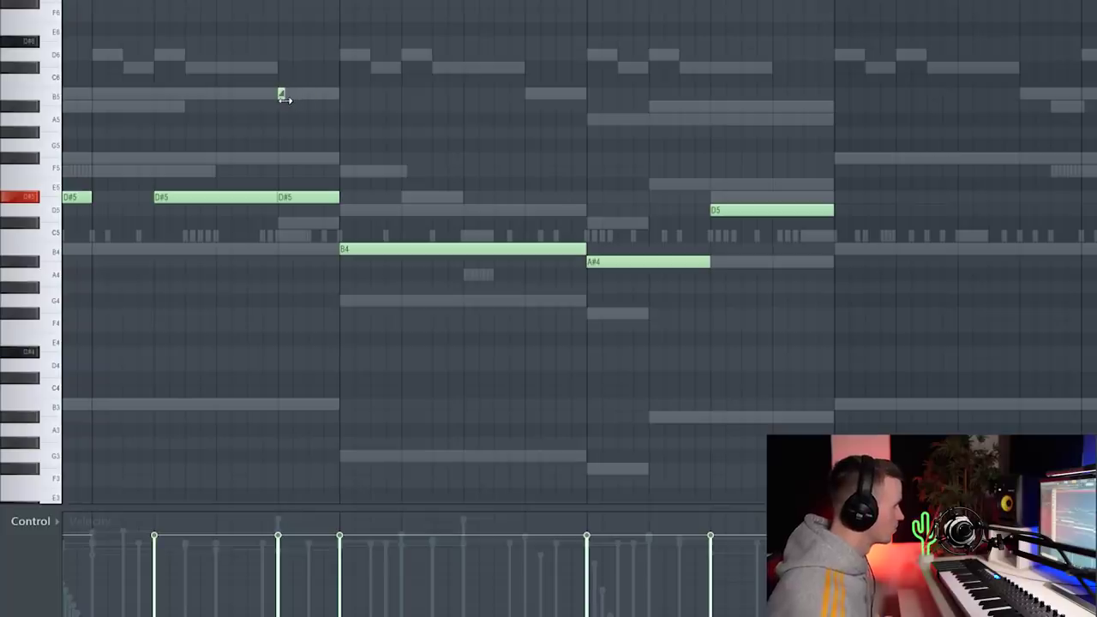
scroll(294, 152, "up", 2, "ctrl")
scroll(318, 160, "down", 2, "ctrl")
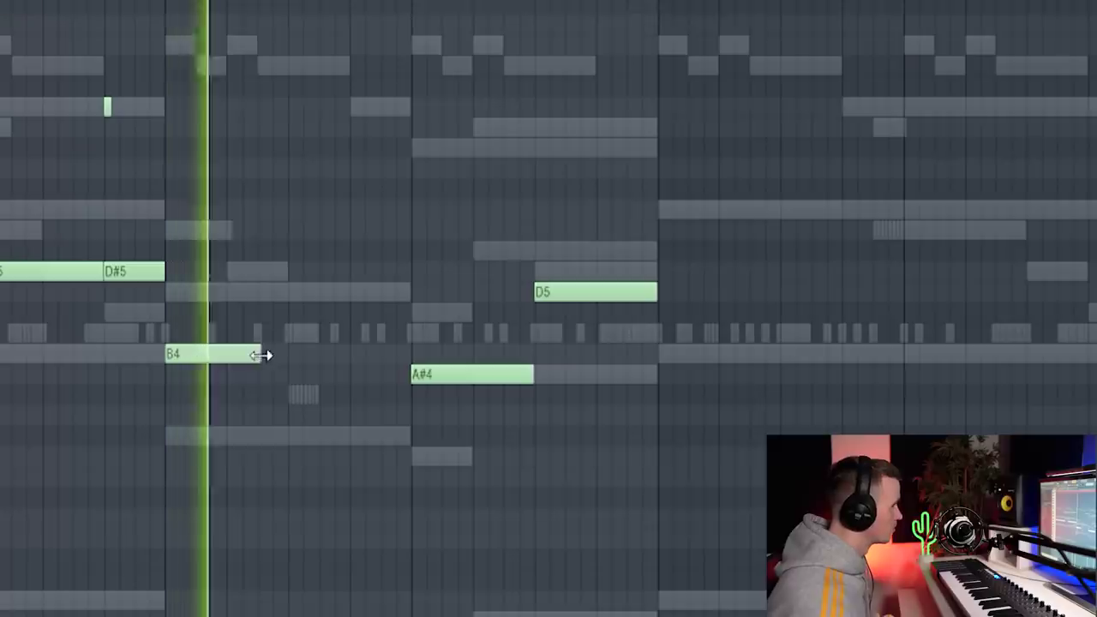
Split the long B4 note, move the piece later, and raise the slide note an octave.
left_click(287, 353)
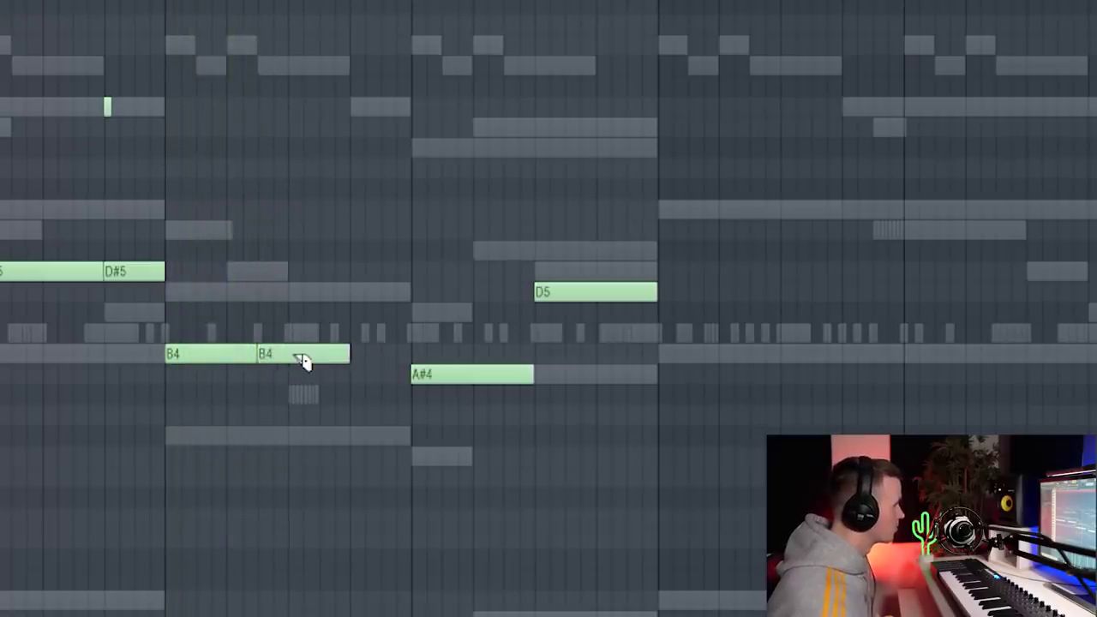
left_click(296, 353)
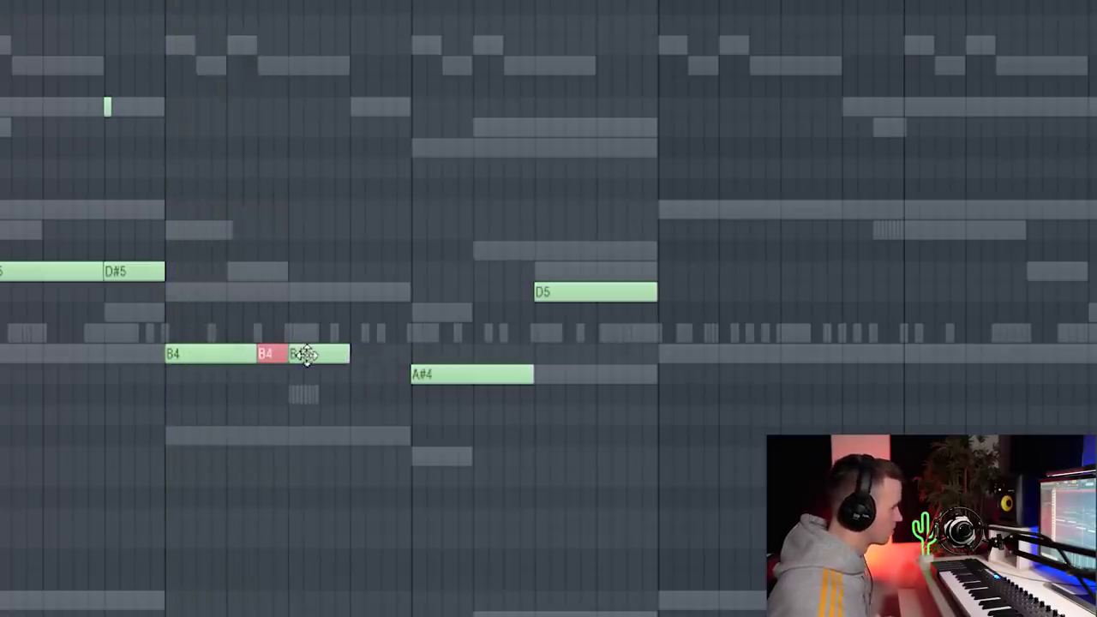
left_click_drag(303, 353, 336, 351)
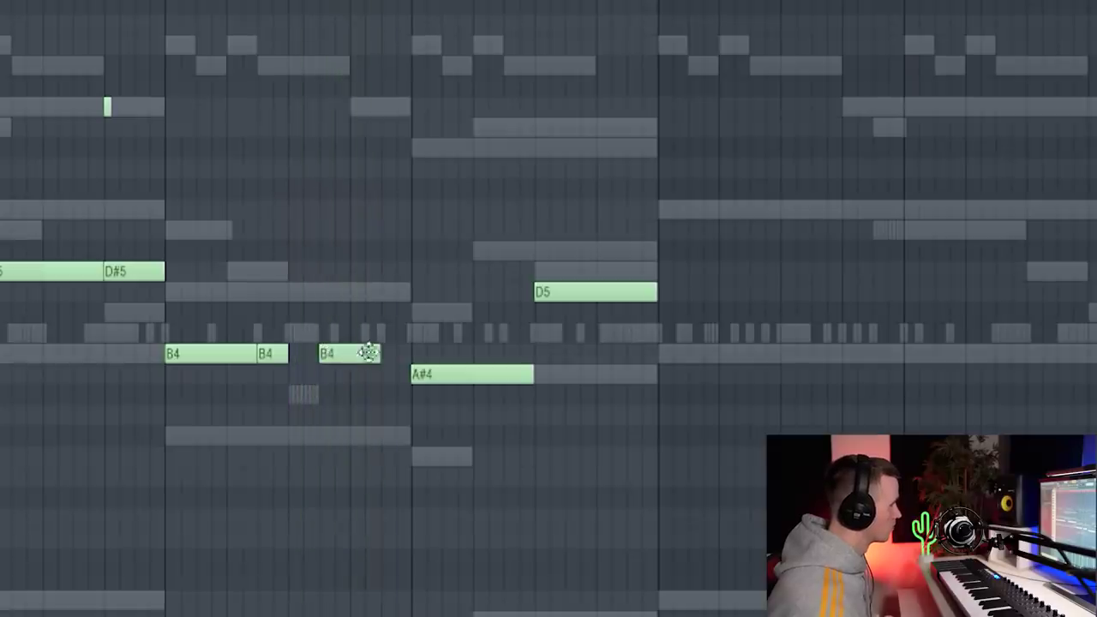
left_click_drag(381, 267, 379, 306)
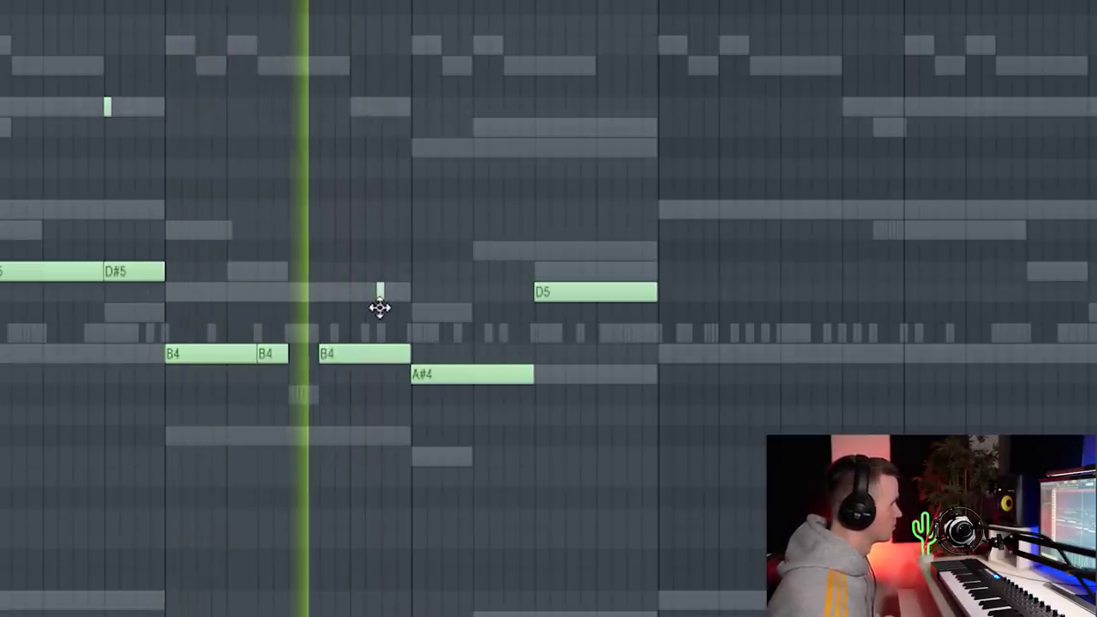
scroll(408, 302, "up", 3)
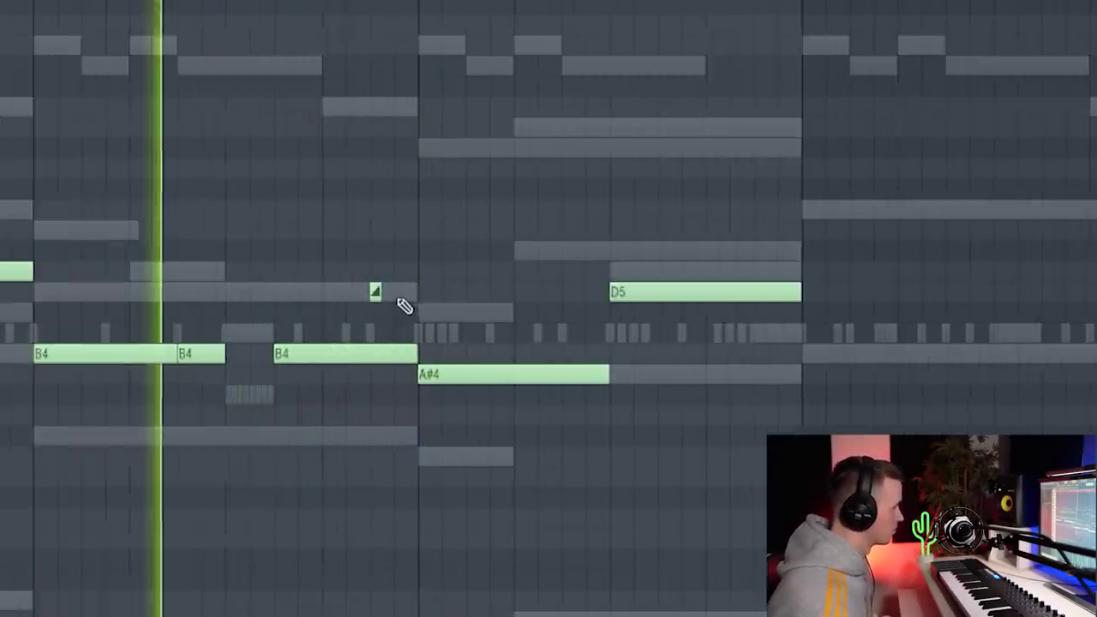
key("ctrl+Up")
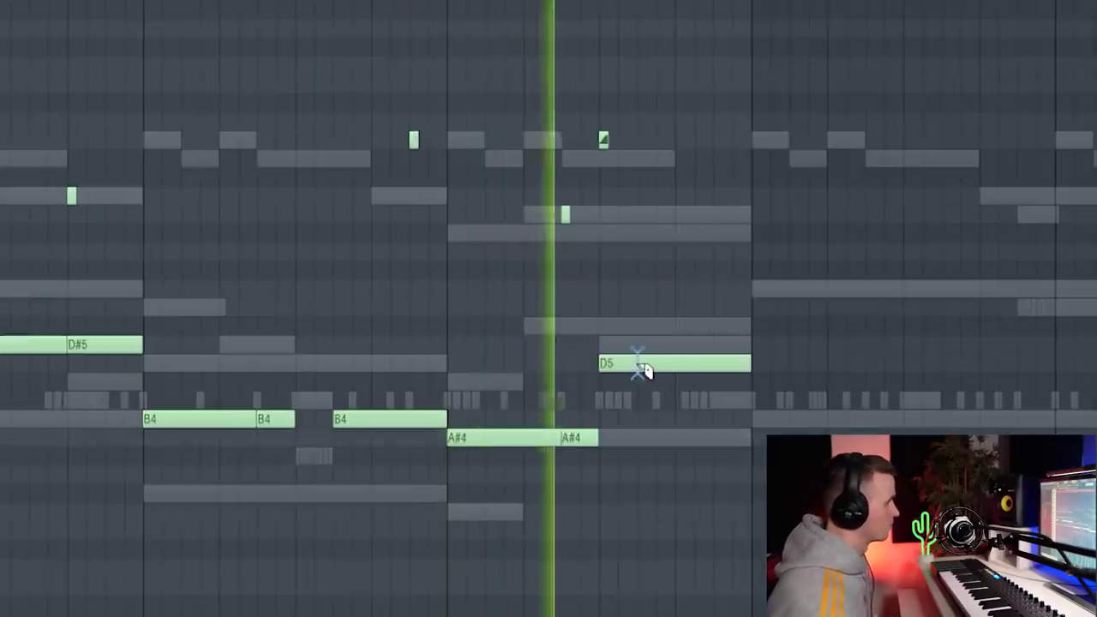
Slice the D5 note into three extra pieces and delete the small slide note.
left_click(639, 365)
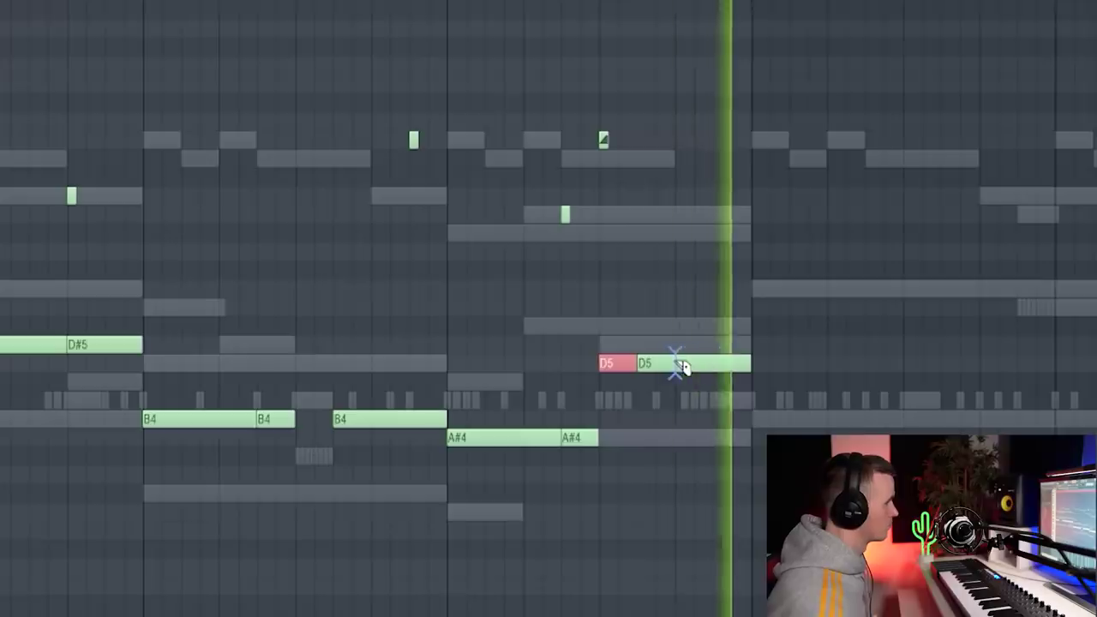
left_click(677, 364)
left_click(710, 364)
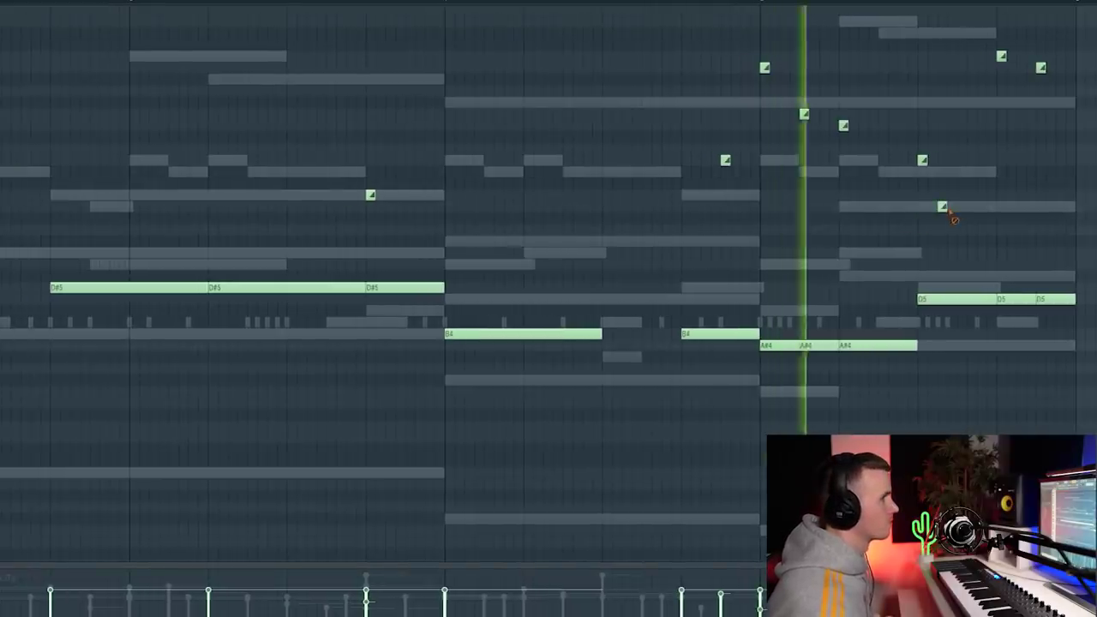
right_click(942, 207)
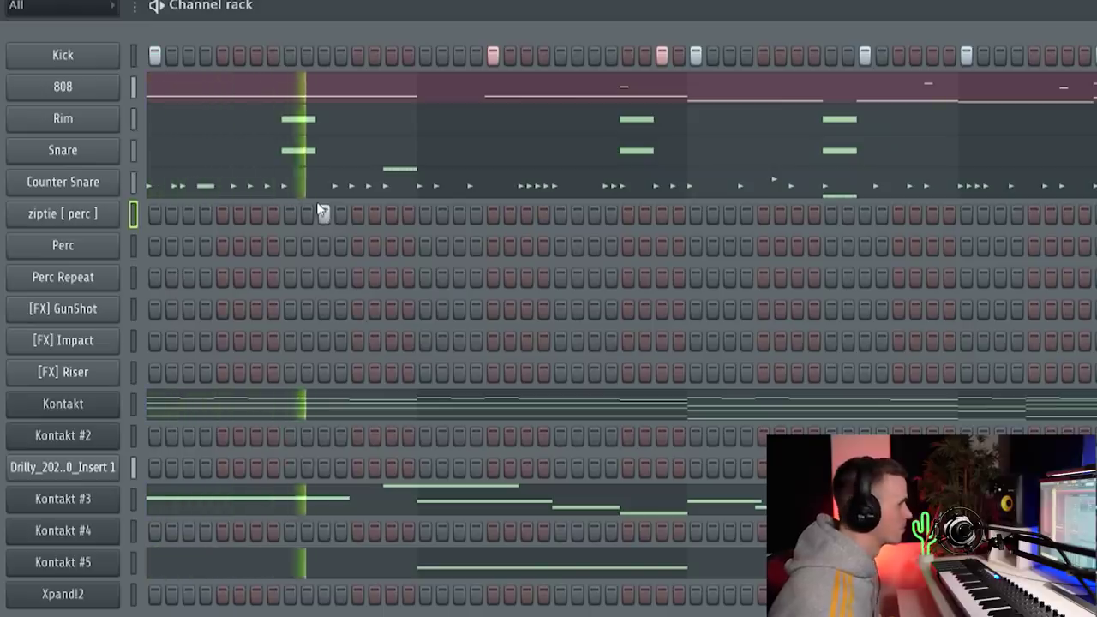
Add ziptie percussion hits and piano-roll notes, nudging one note a step earlier.
left_click(662, 214)
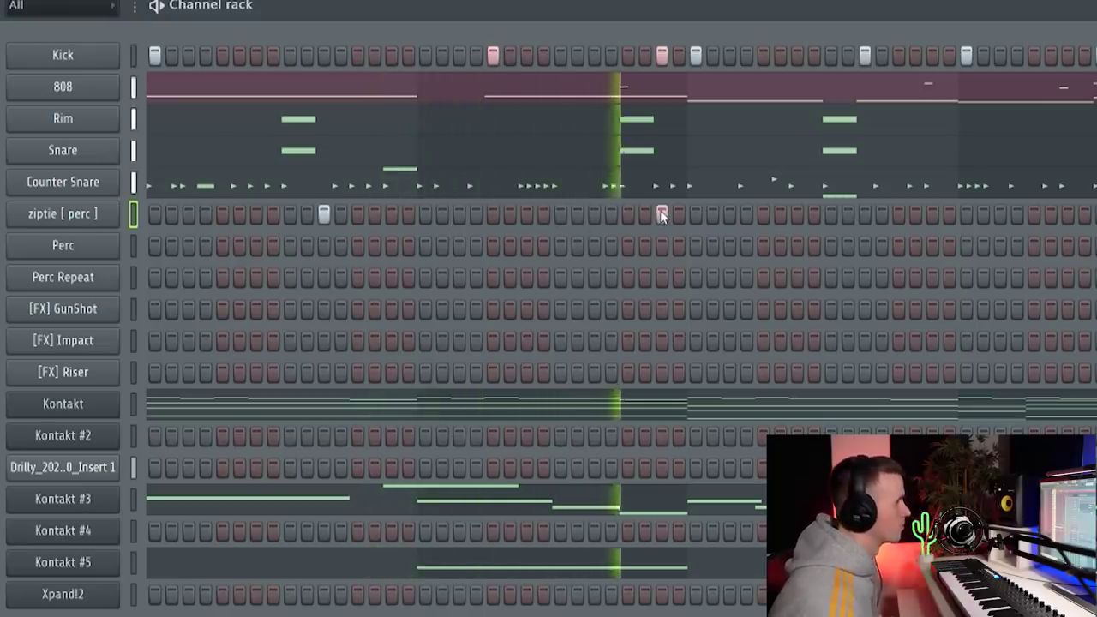
left_click(916, 213)
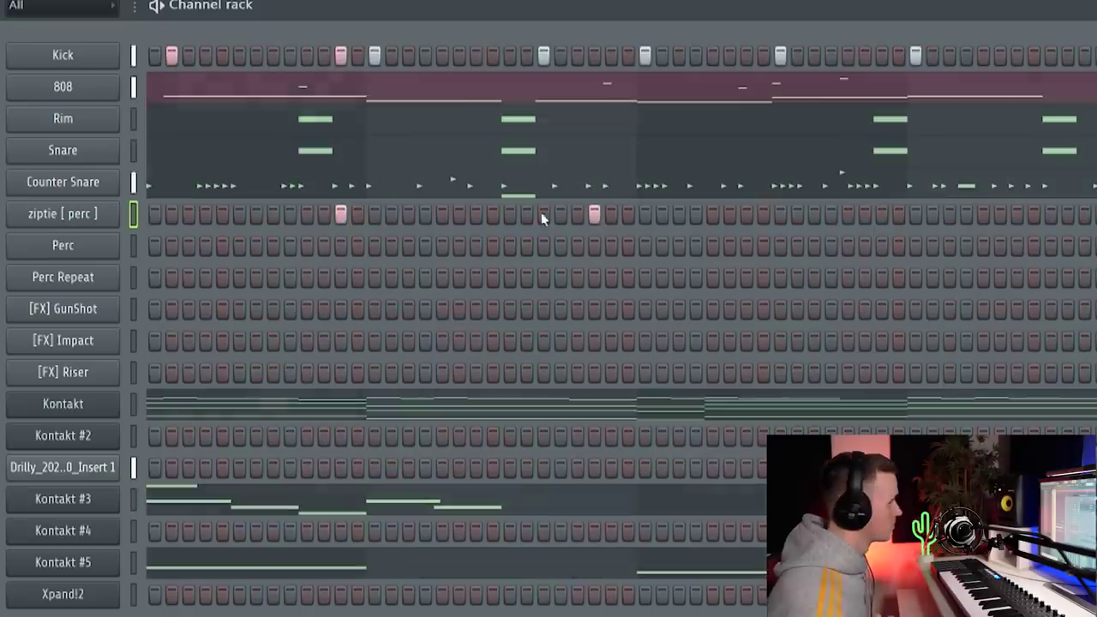
key("F7")
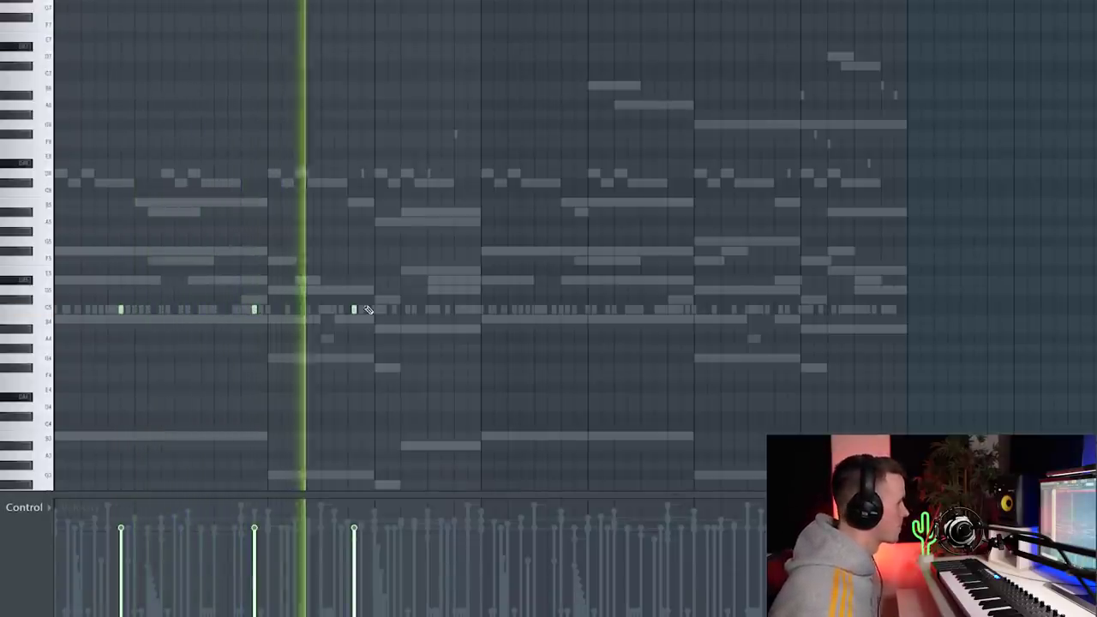
left_click(449, 309)
left_click_drag(451, 309, 441, 308)
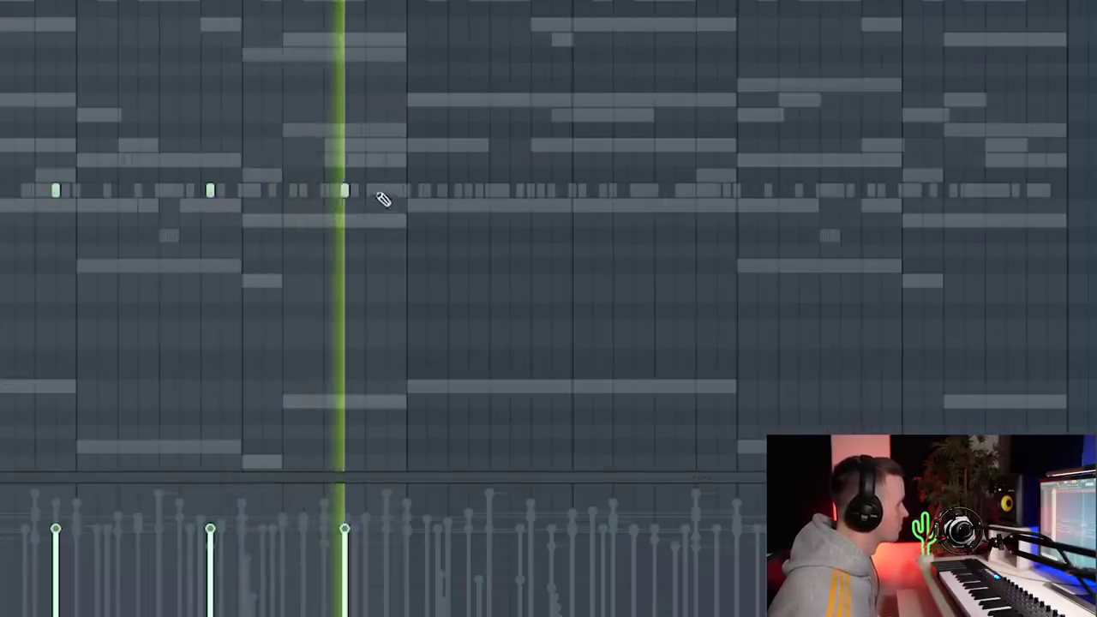
scroll(374, 196, "up", 2)
left_click(367, 190)
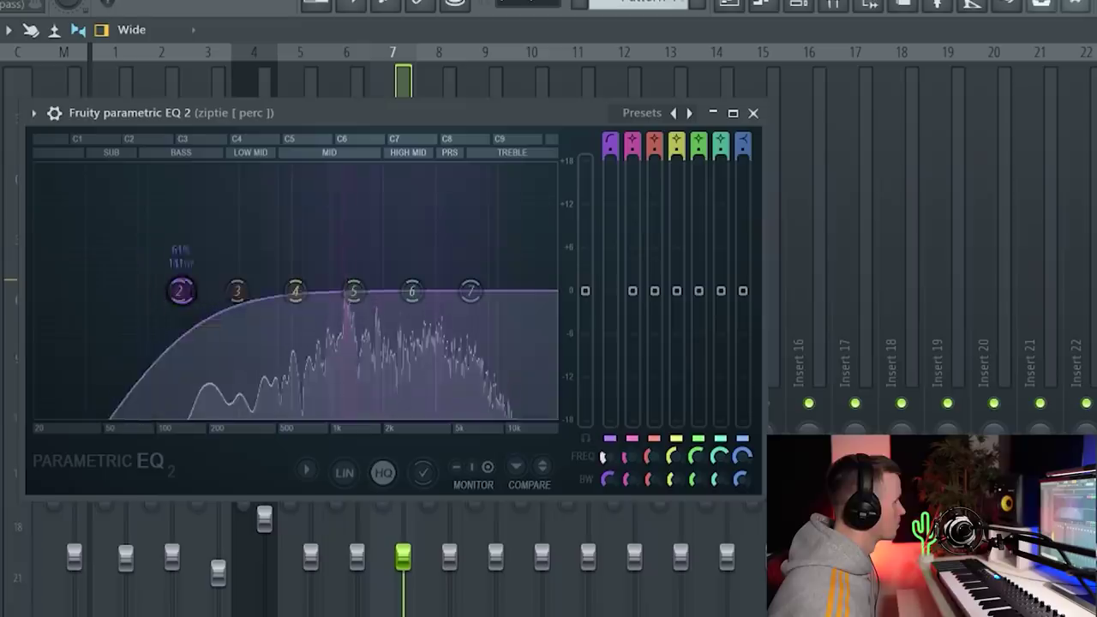
Raise the high-pass to about 1 kHz, shorten the first green note, and add a later accent.
mouse_move(608, 459)
left_mouse_down()
mouse_move(600, 385)
mouse_move(604, 429)
mouse_move(632, 215)
mouse_move(608, 467)
left_mouse_up()
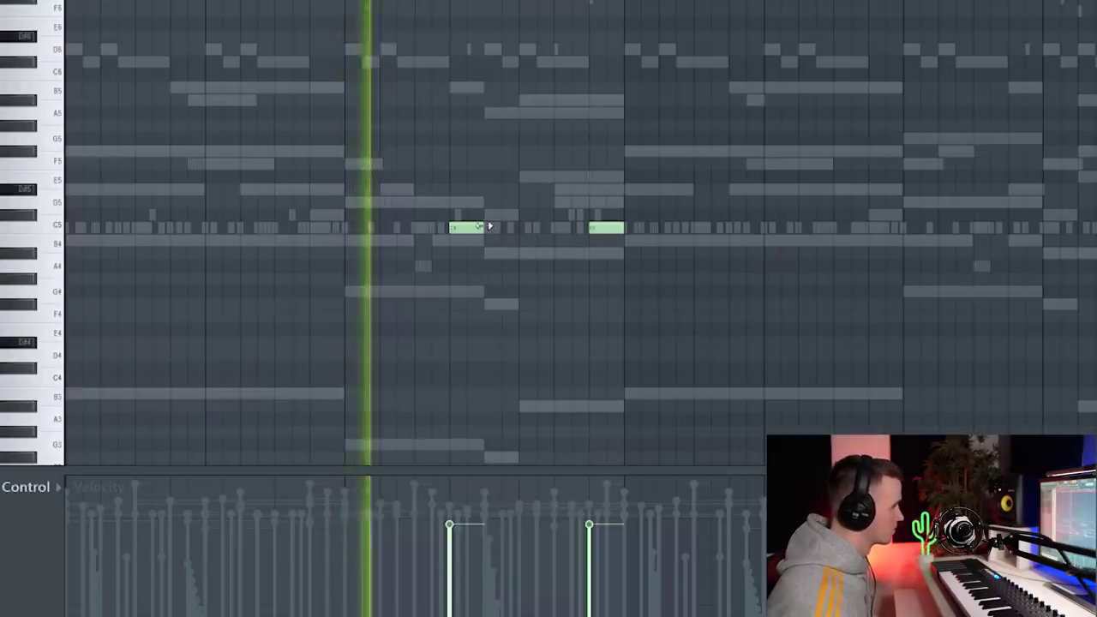
left_click_drag(489, 227, 468, 227)
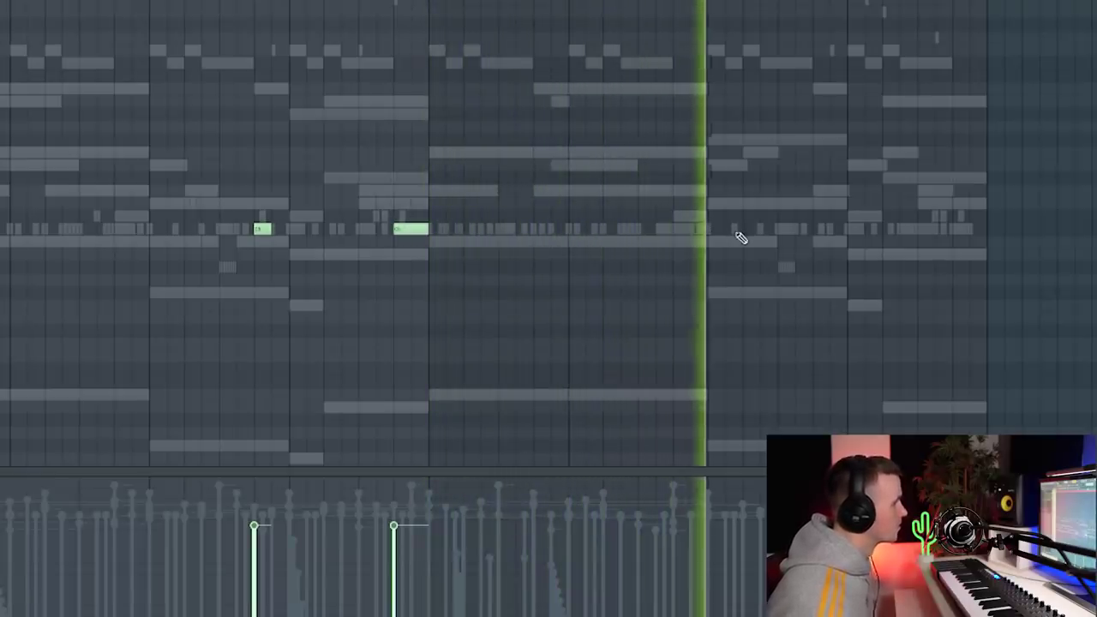
left_click(782, 229)
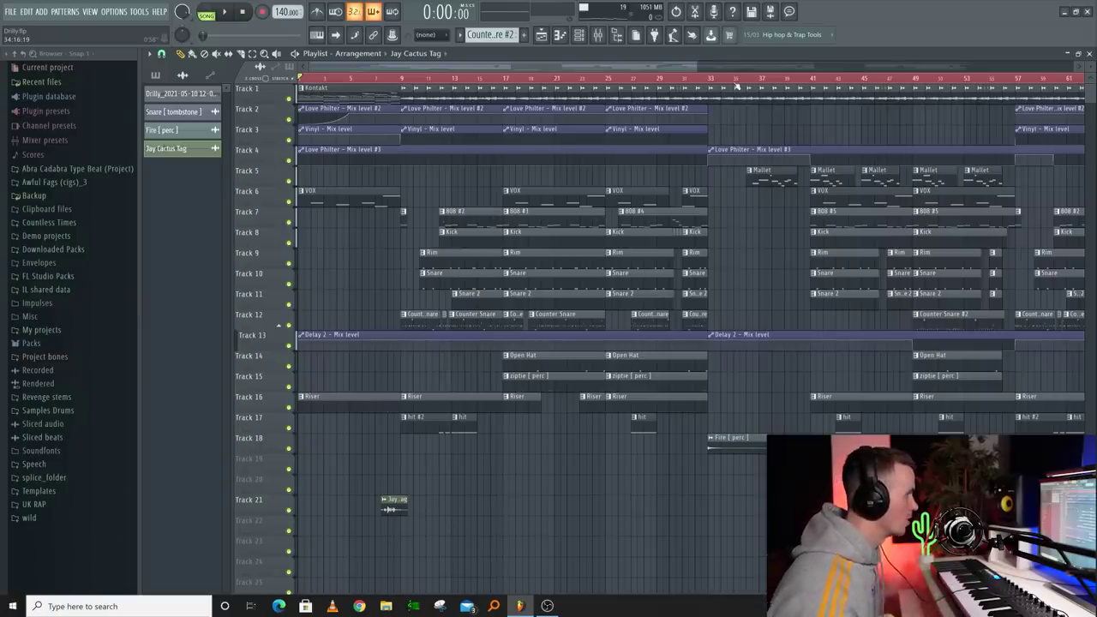
scroll(737, 87, "down", 4)
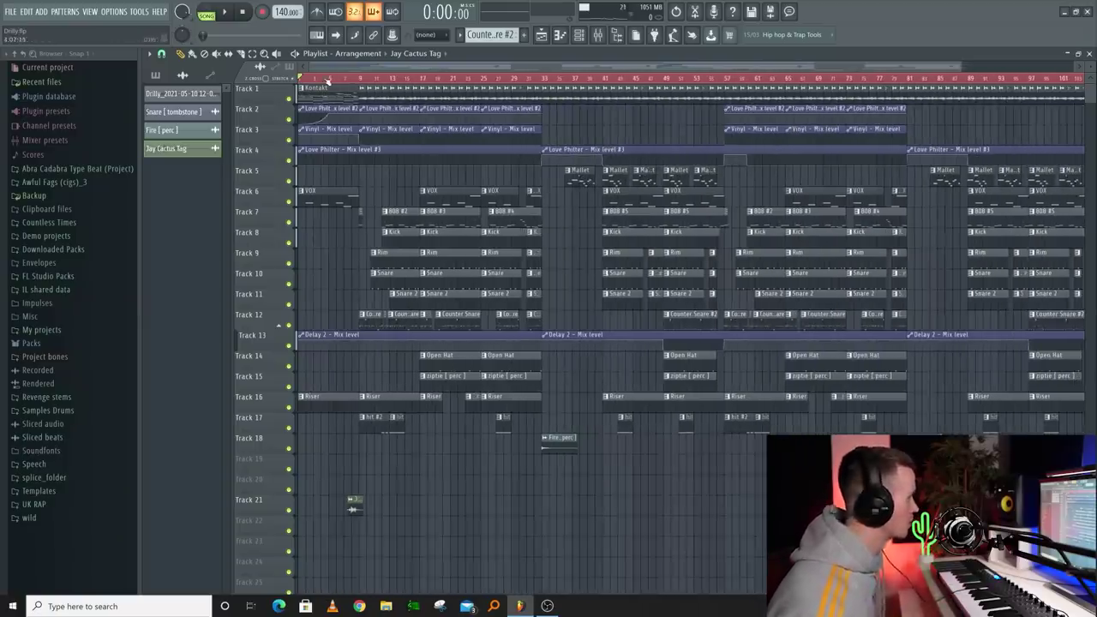
key("space")
scroll(316, 268, "up", 1)
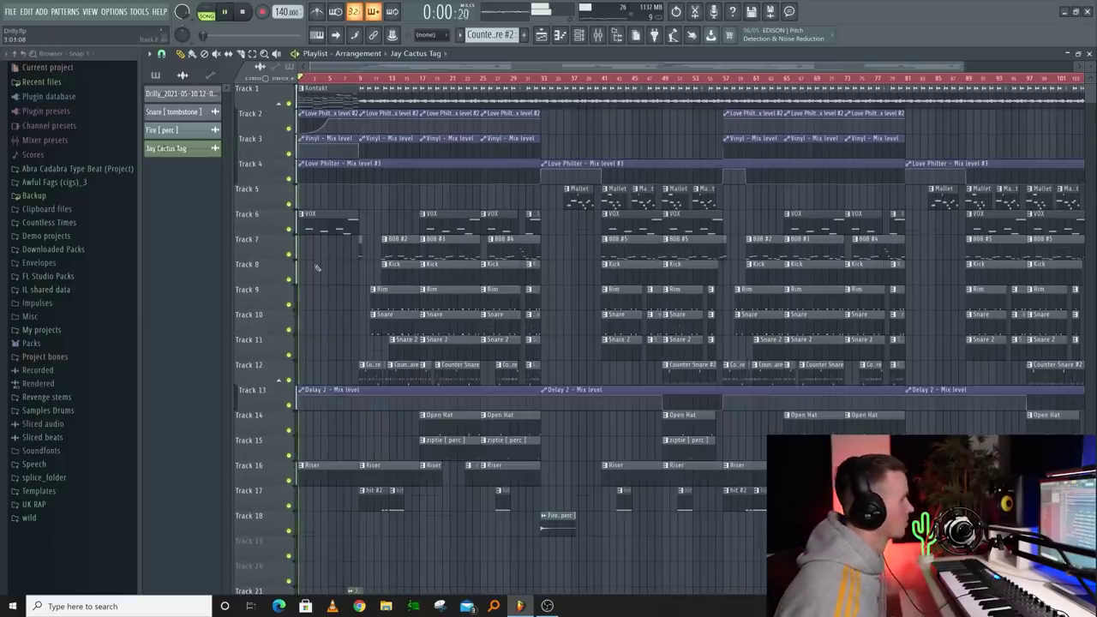
scroll(301, 172, "up", 2)
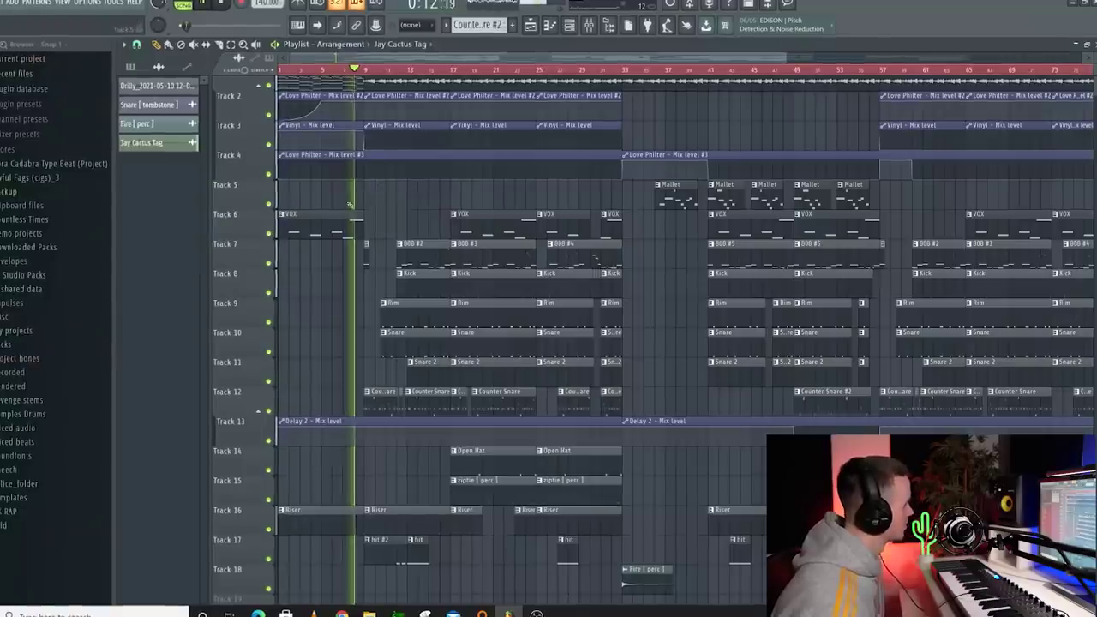
scroll(421, 236, "up", 1)
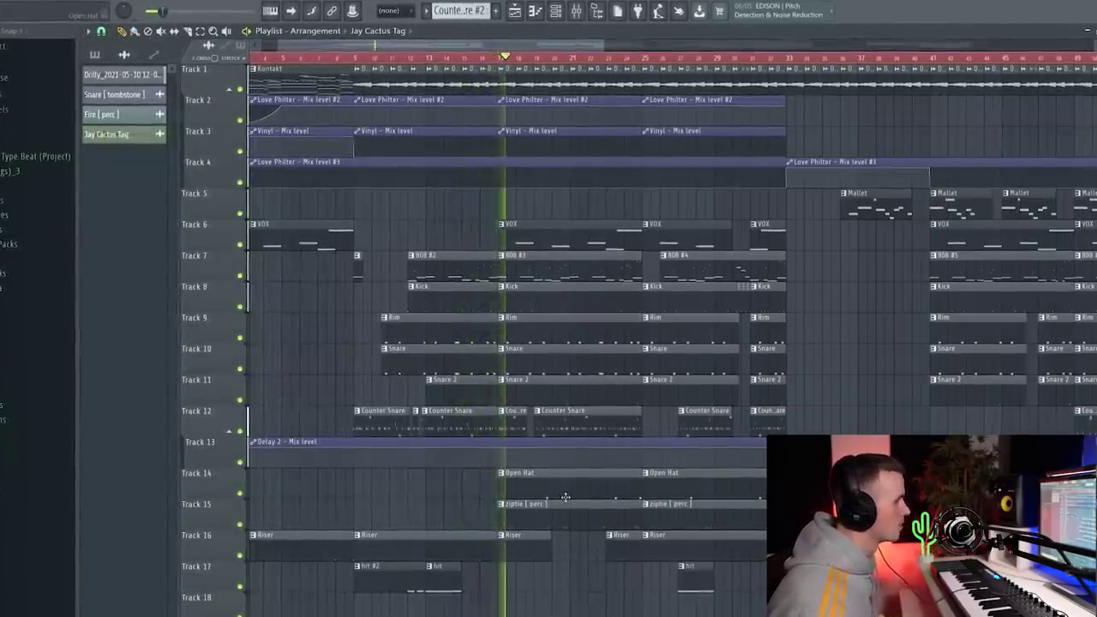
scroll(565, 497, "up", 2)
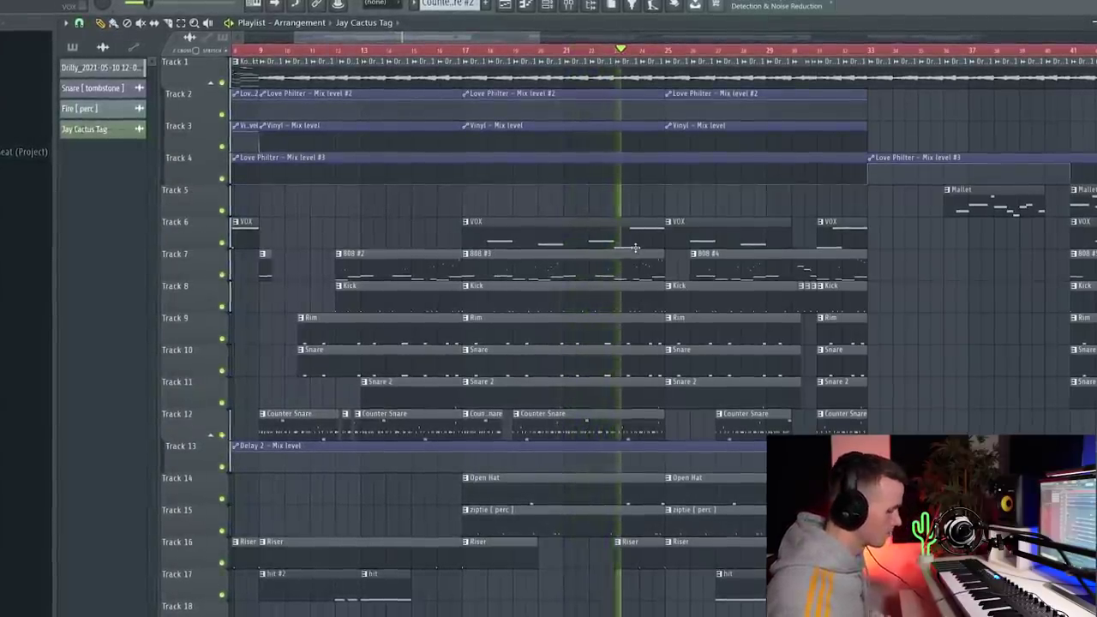
scroll(653, 365, "down", 2)
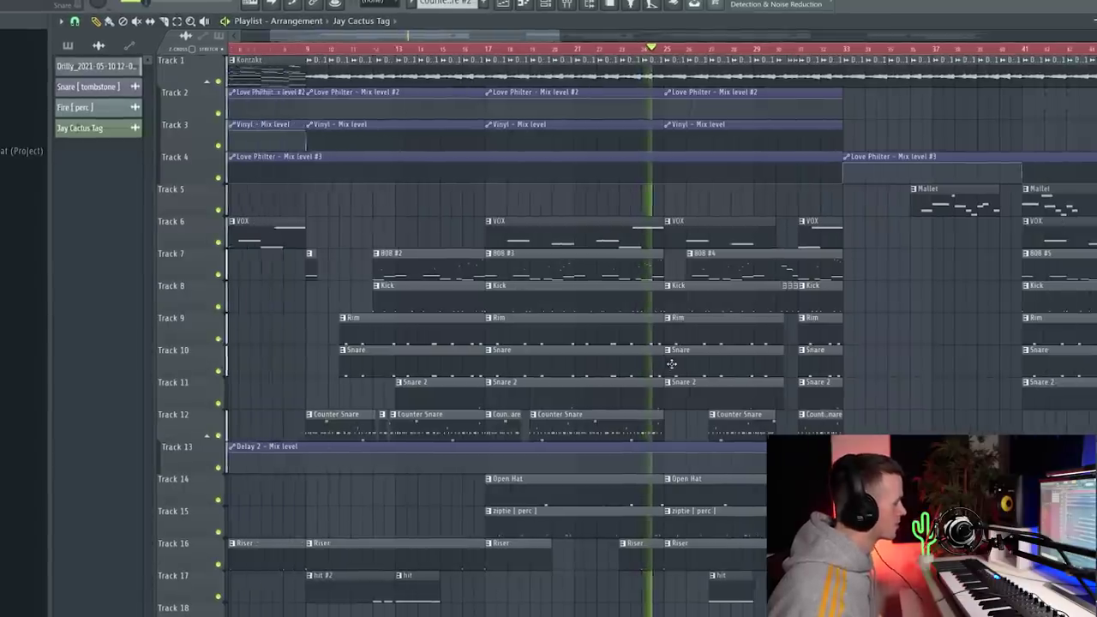
scroll(713, 376, "up", 1)
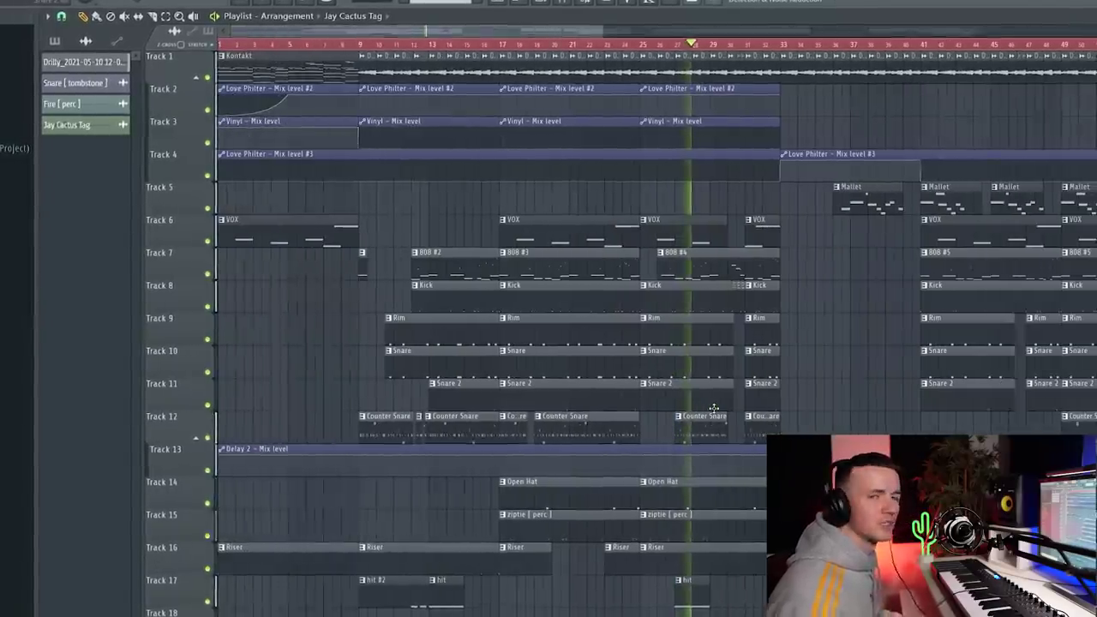
scroll(713, 403, "up", 2)
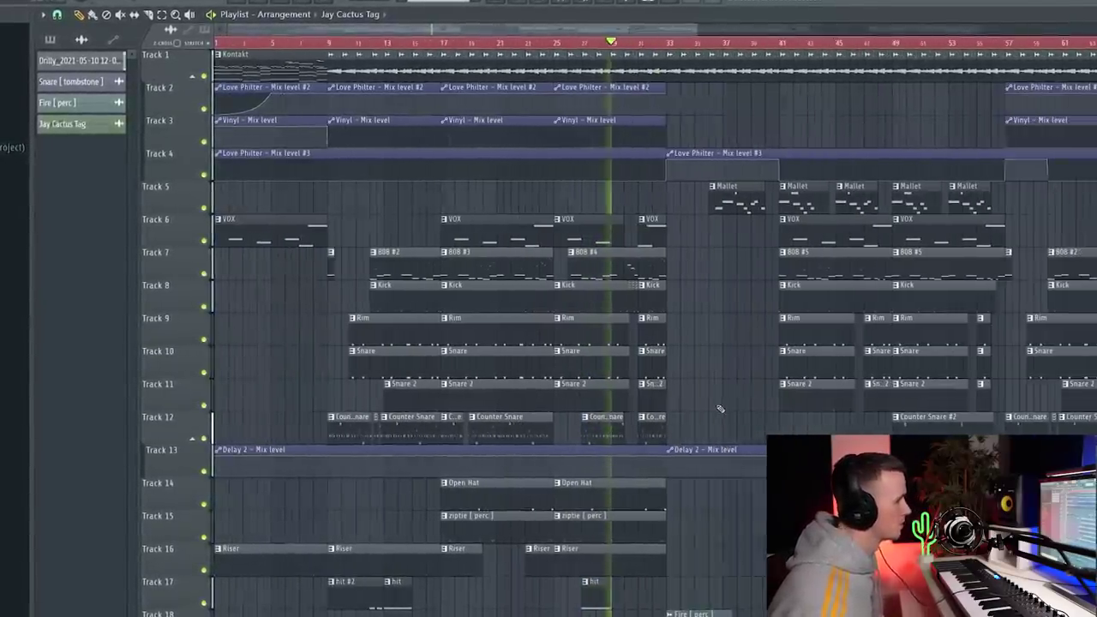
scroll(708, 404, "up", 2)
scroll(599, 394, "up", 2)
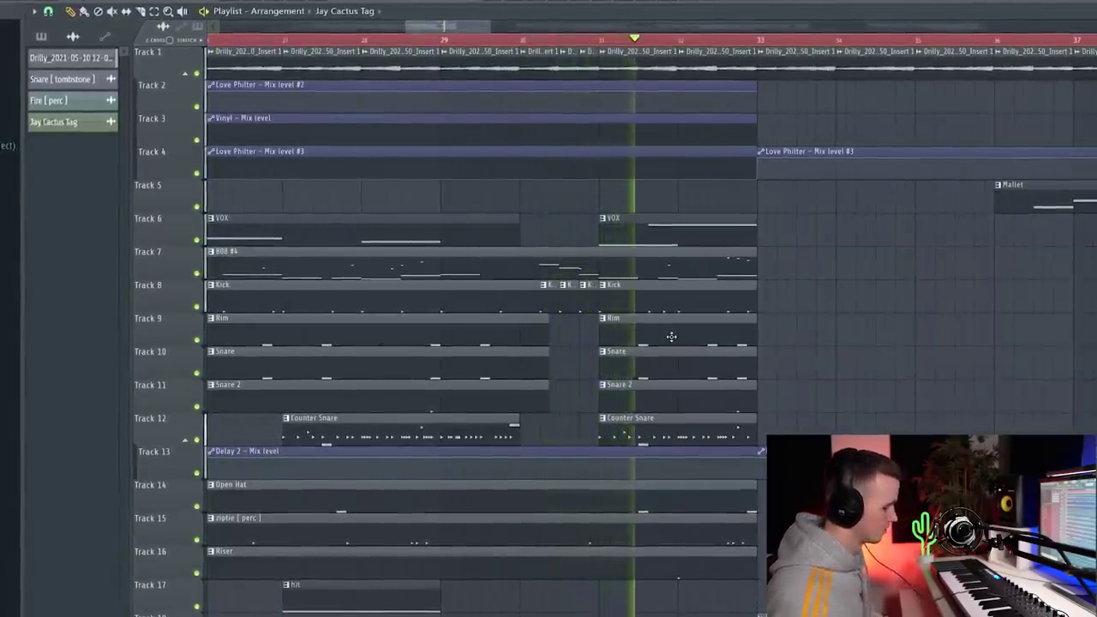
scroll(671, 337, "down", 3)
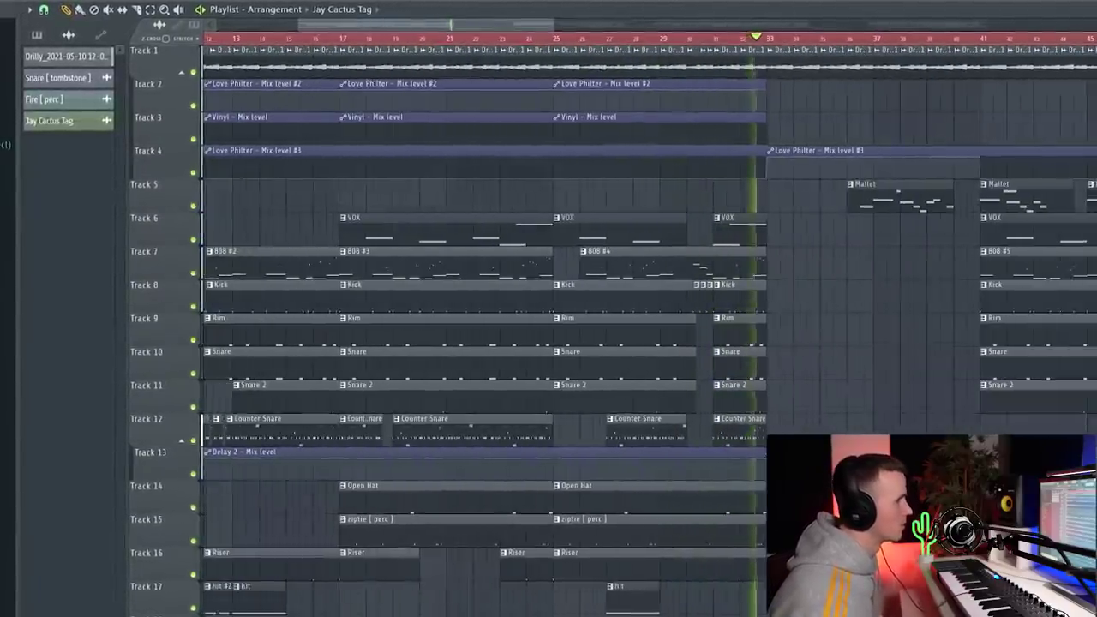
scroll(857, 326, "down", 2)
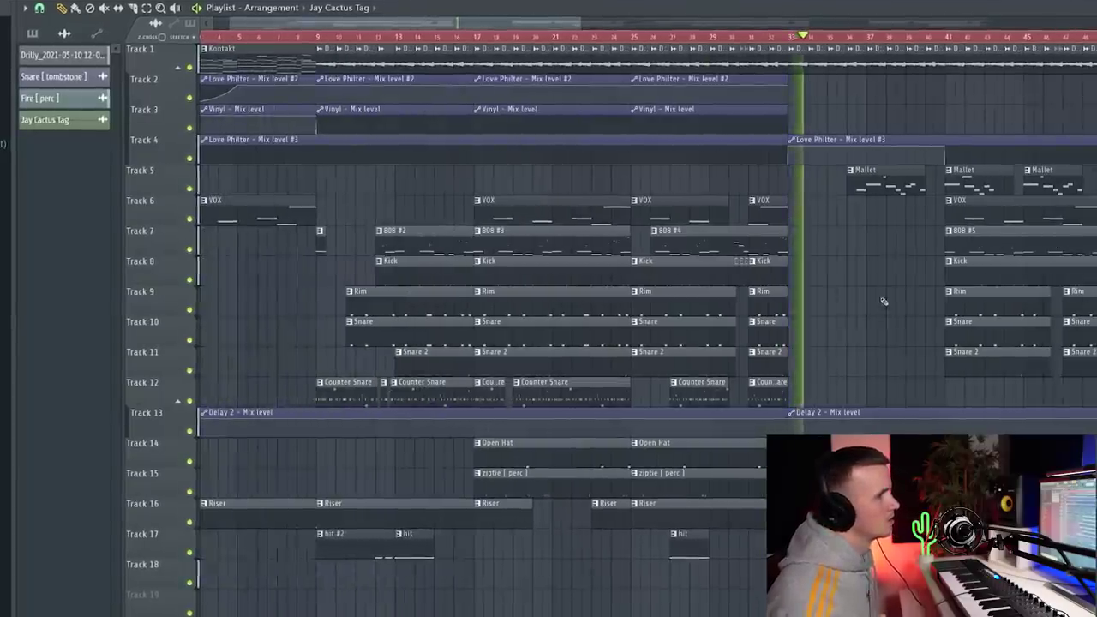
scroll(864, 222, "down", 2)
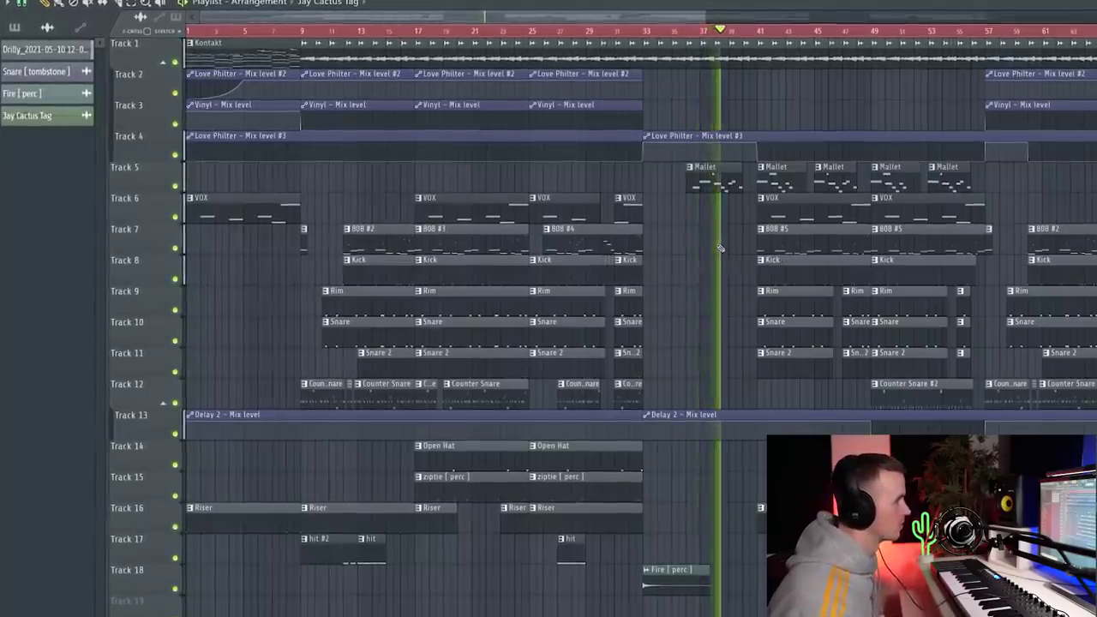
scroll(720, 249, "up", 2)
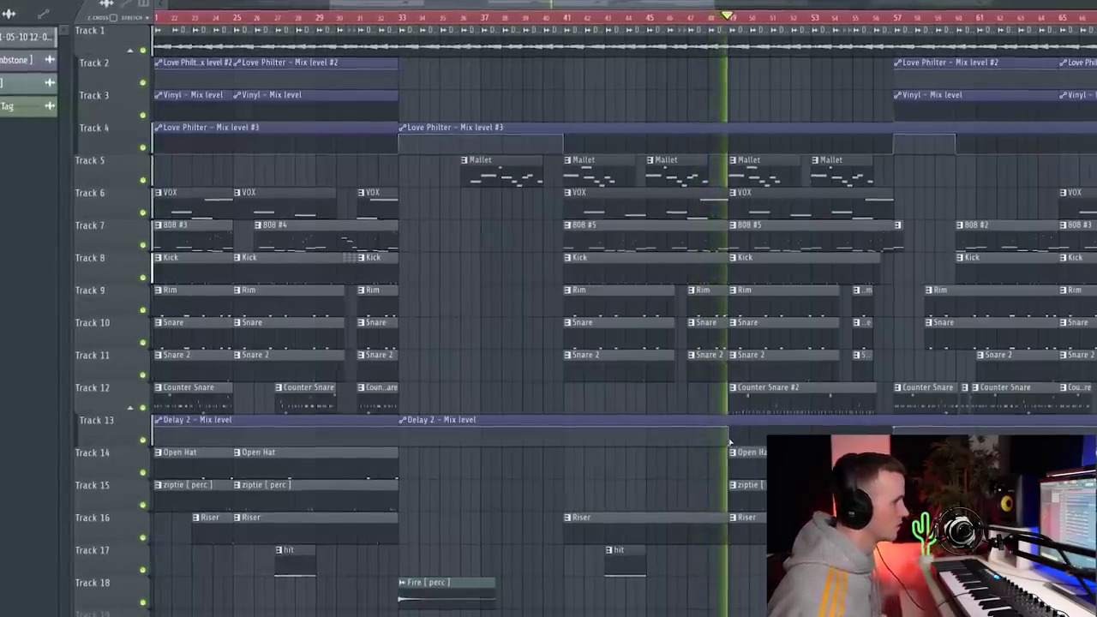
scroll(593, 380, "down", 5)
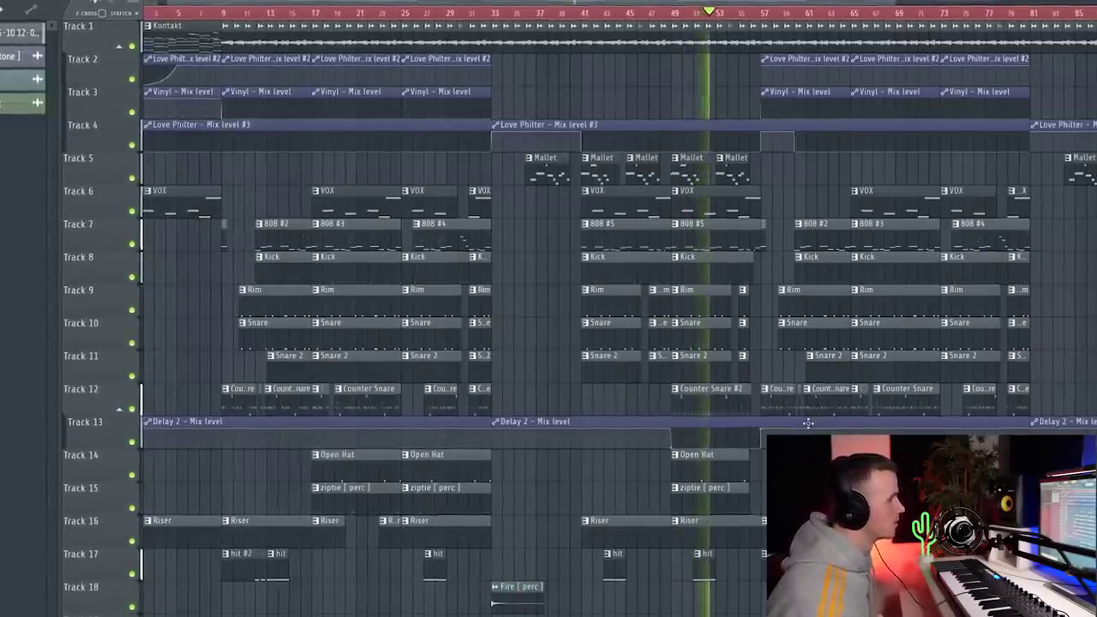
scroll(808, 422, "up", 5)
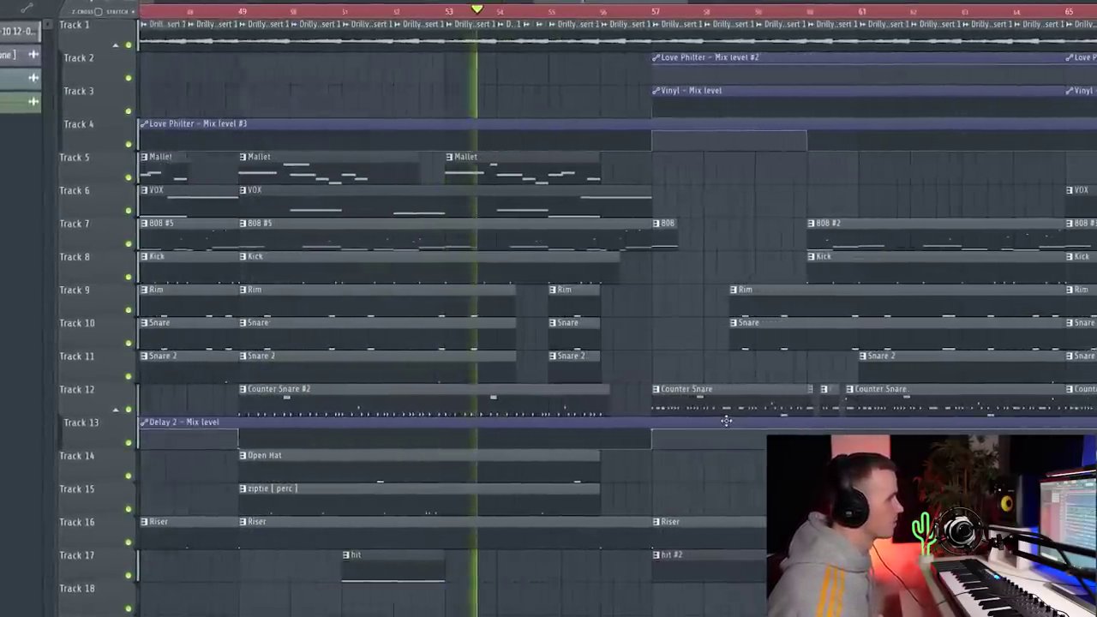
scroll(726, 420, "up", 4)
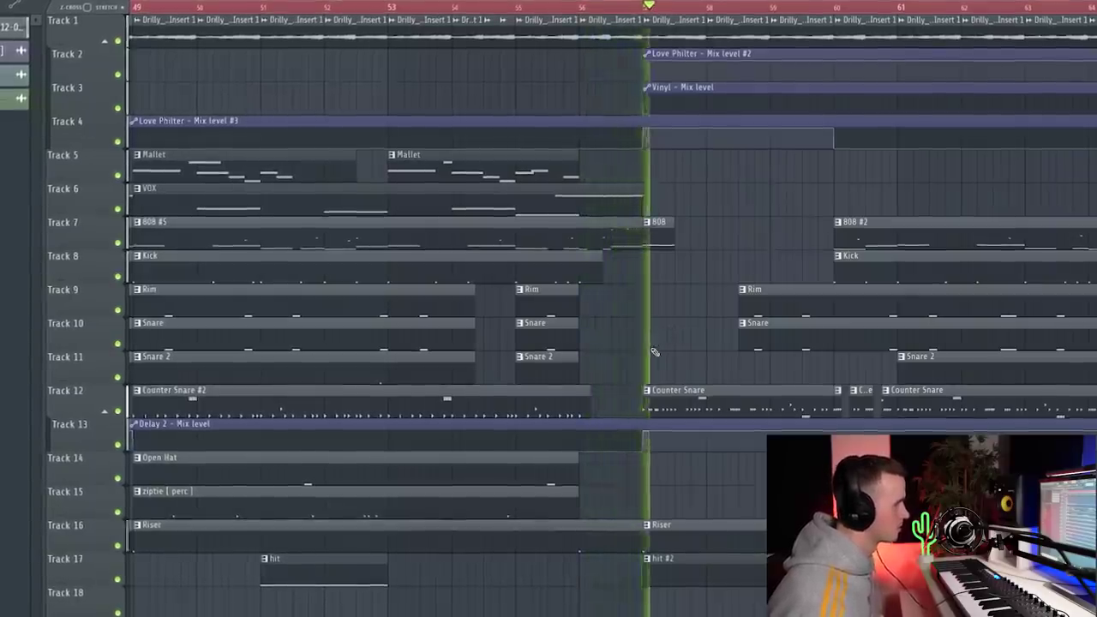
scroll(654, 352, "down", 5)
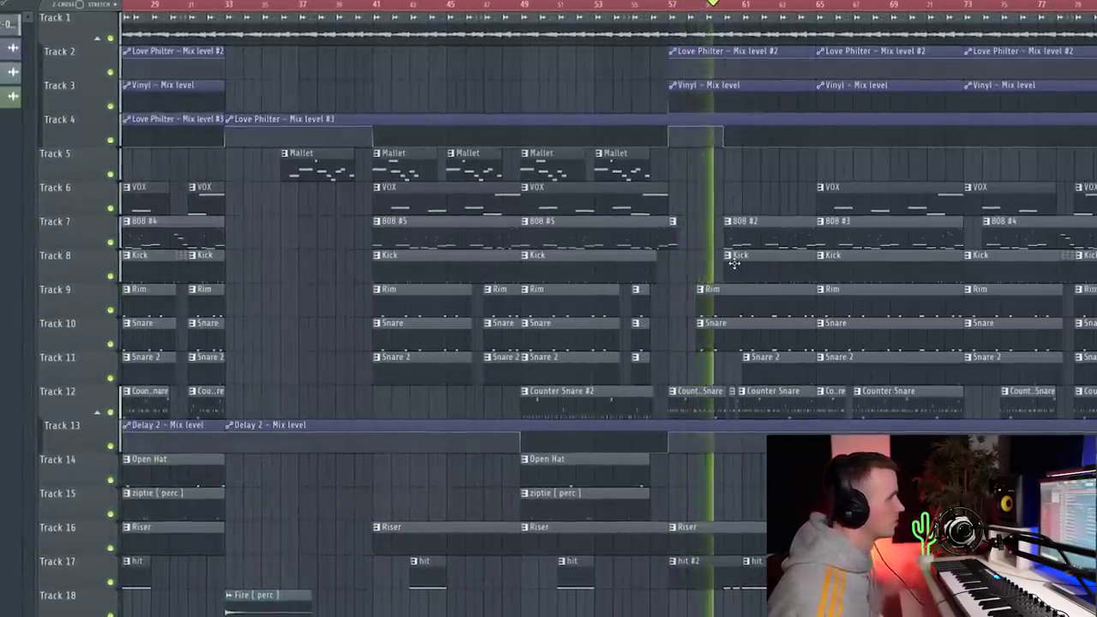
scroll(728, 274, "up", 4)
scroll(727, 304, "down", 3)
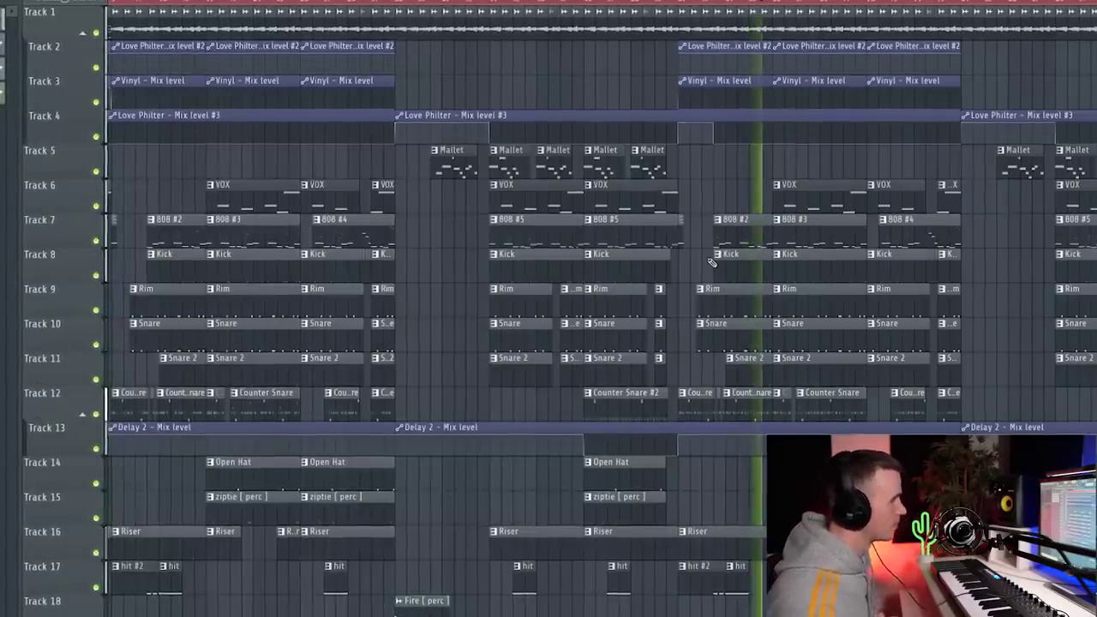
scroll(718, 264, "down", 3)
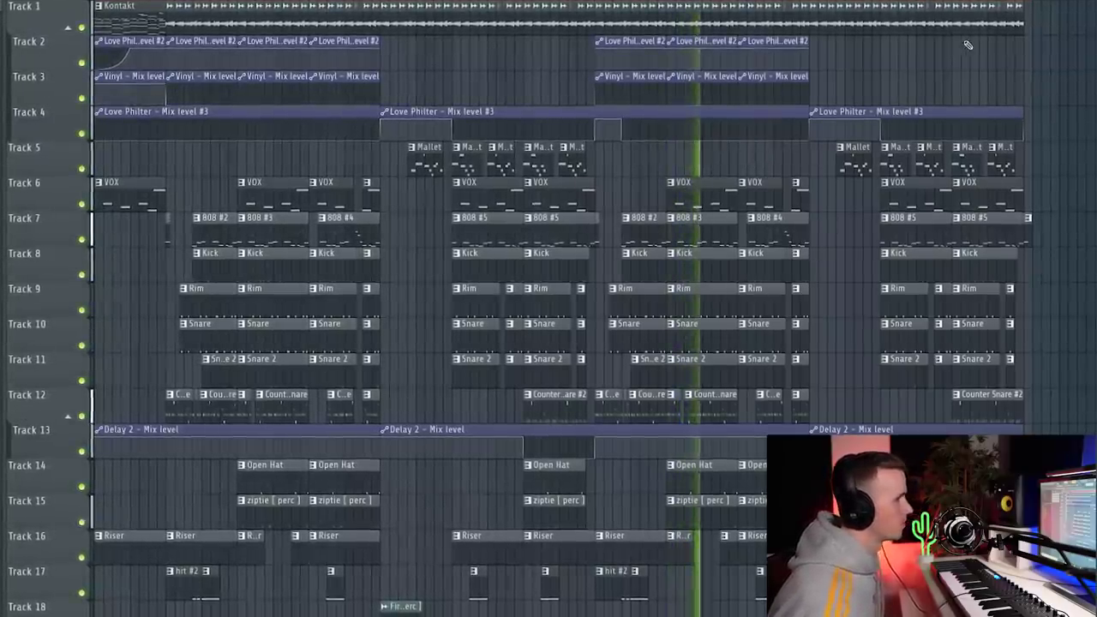
scroll(995, 128, "up", 5)
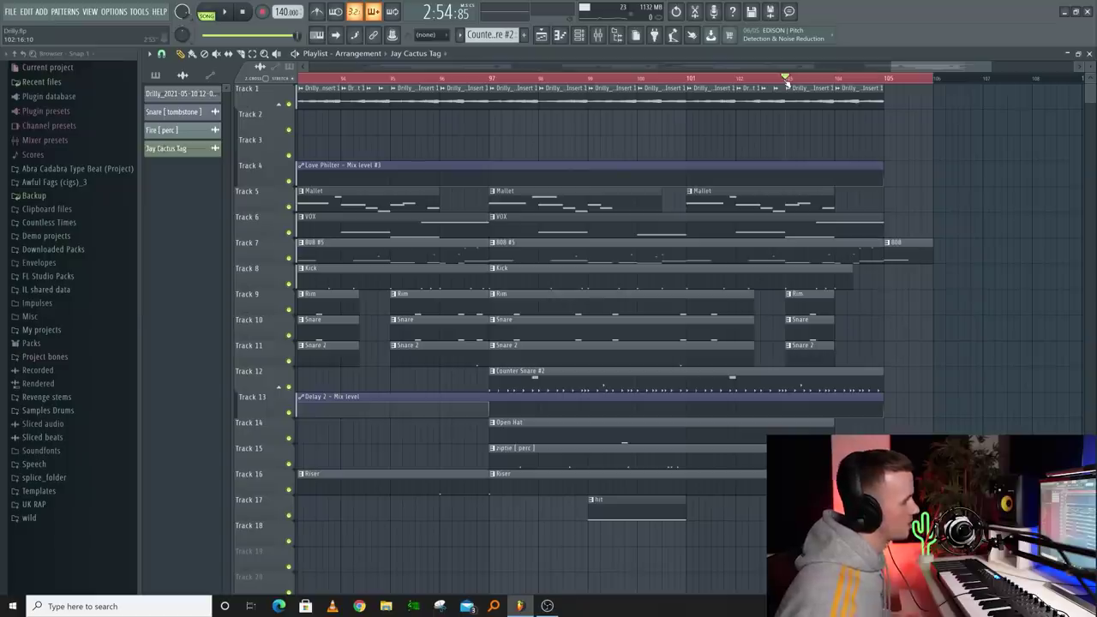
key("space")
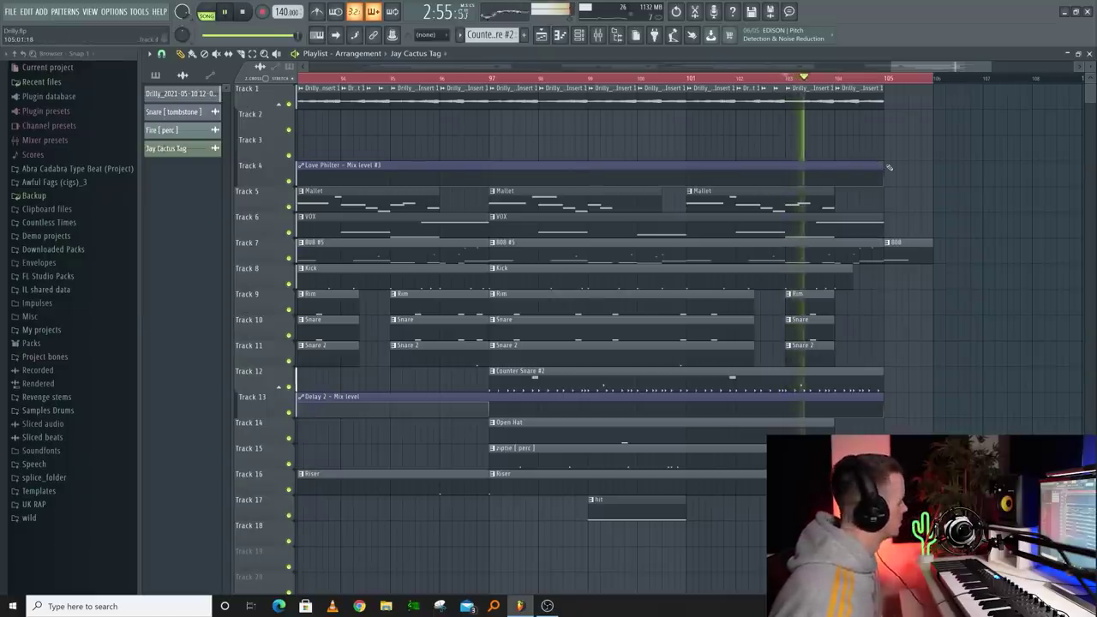